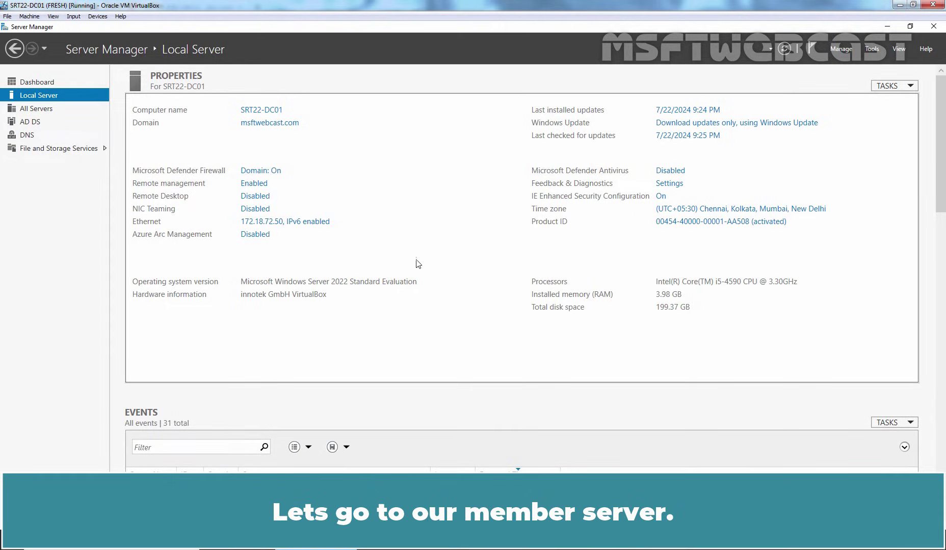
# Switch to the SRT22-NPS01 virtual machine, where Server Manager shows its Local Server page
pyautogui.hotkey('alt', 'Tab')
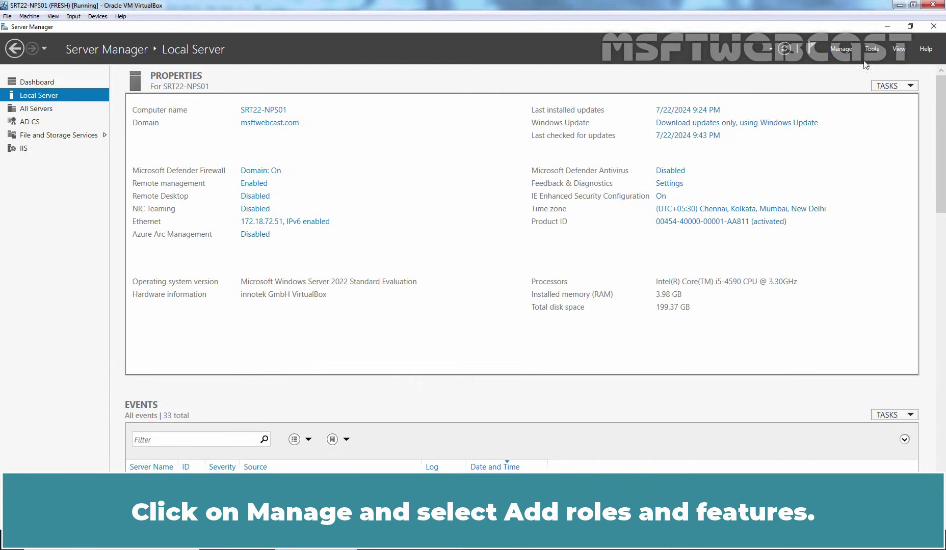
# Launch the Add Roles and Features Wizard and proceed with a role-based installation
pyautogui.click(840, 50)
pyautogui.click(855, 61)
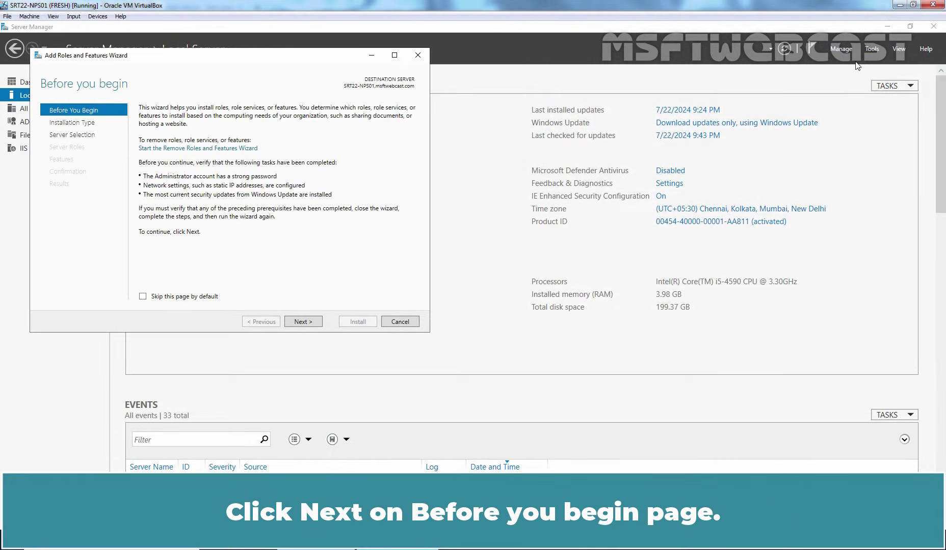
pyautogui.click(302, 322)
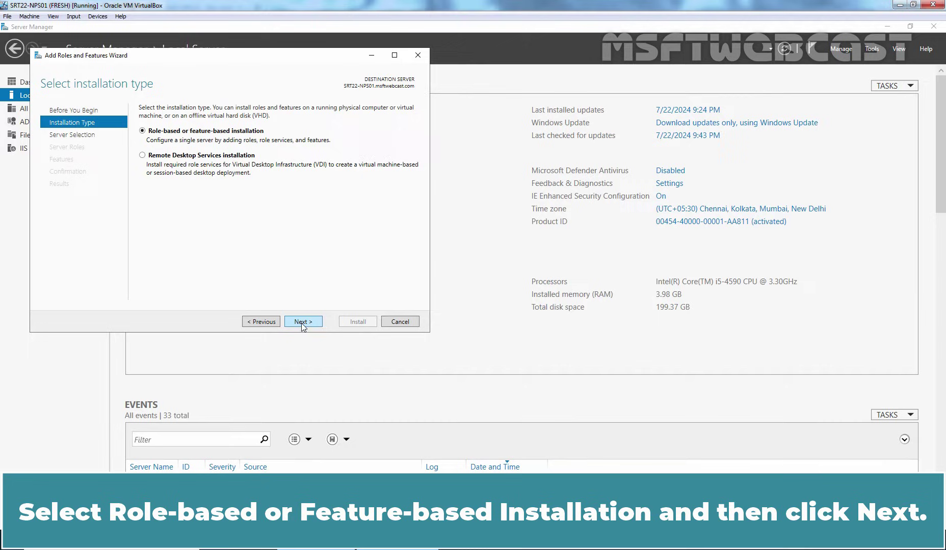
pyautogui.click(303, 322)
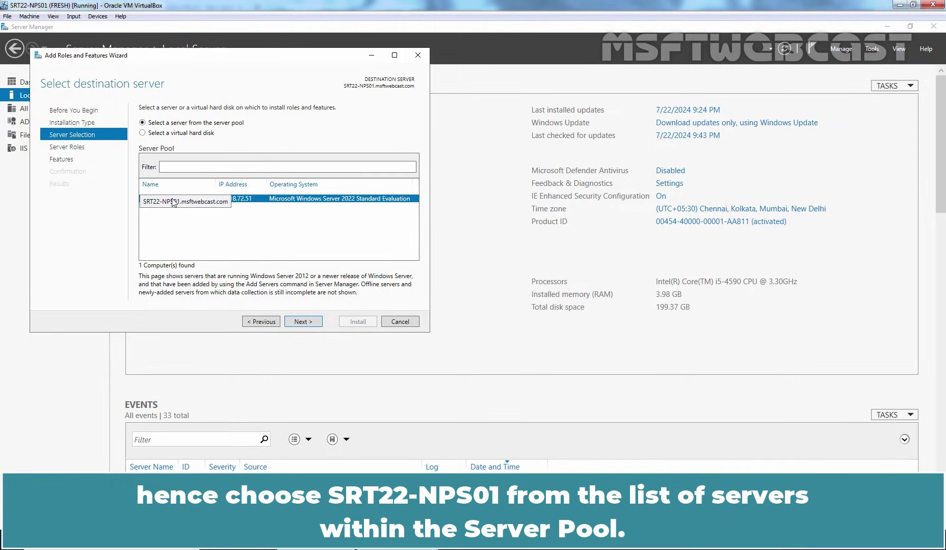
# Install Network Policy and Access Services with its management tools on SRT22-NPS01
pyautogui.click(299, 322)
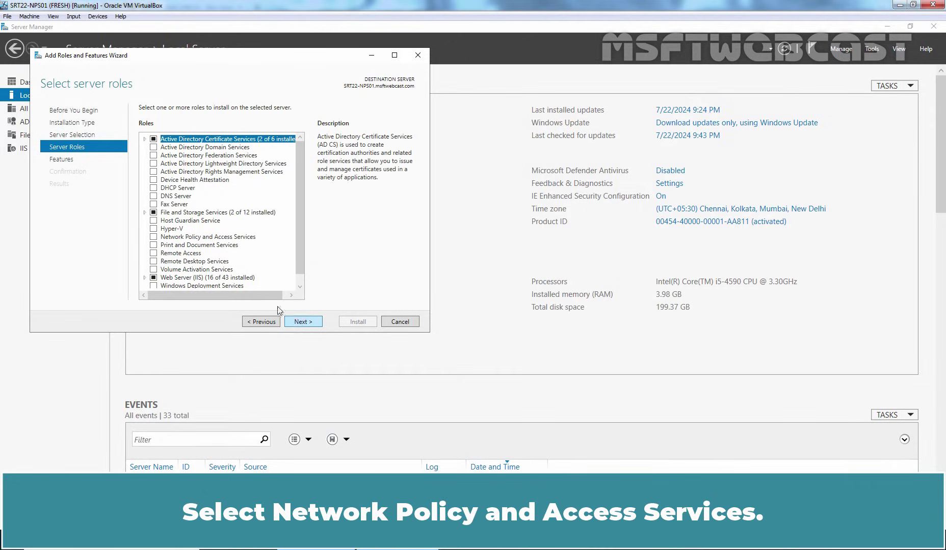
pyautogui.click(153, 238)
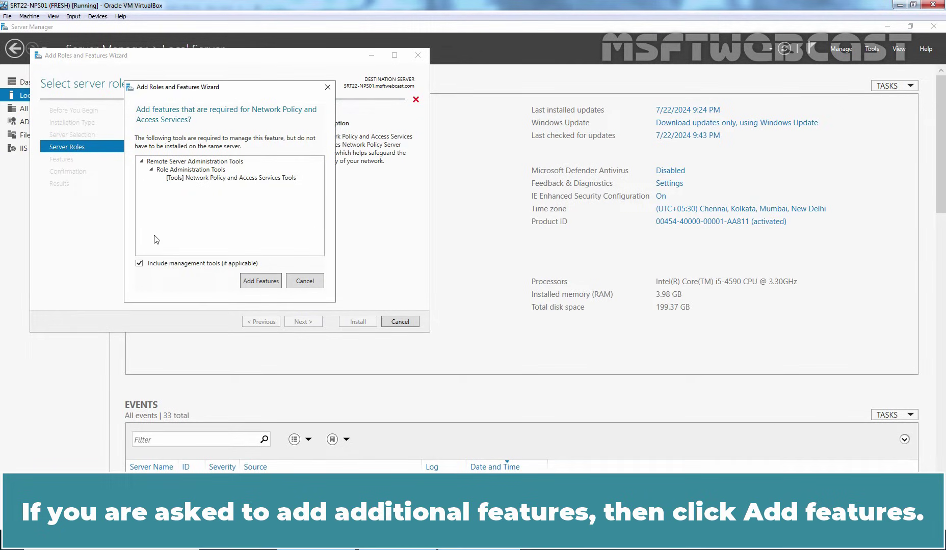
pyautogui.click(252, 282)
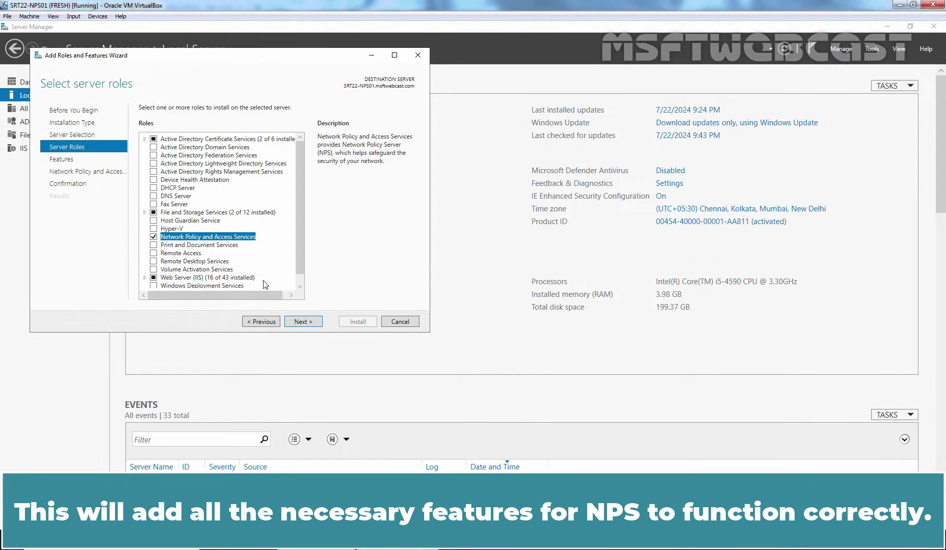
pyautogui.click(303, 323)
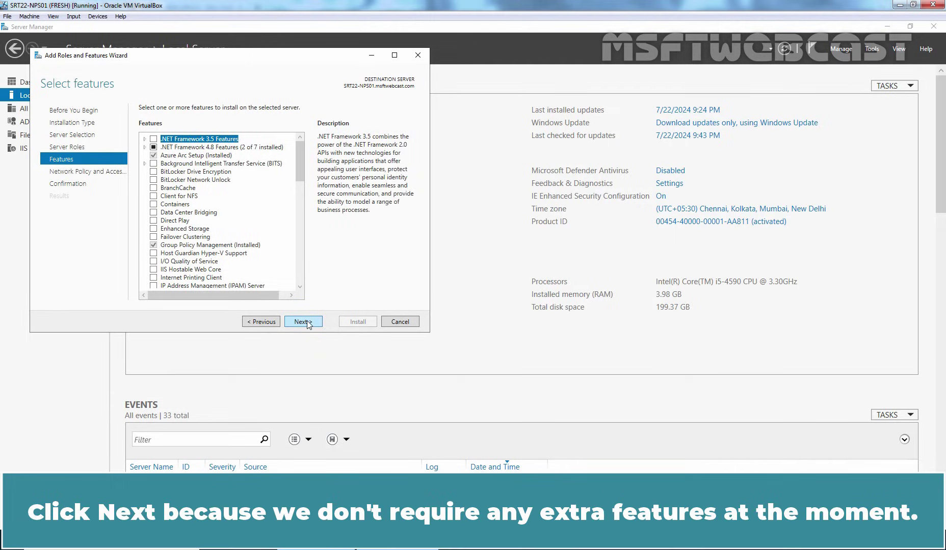
pyautogui.click(309, 324)
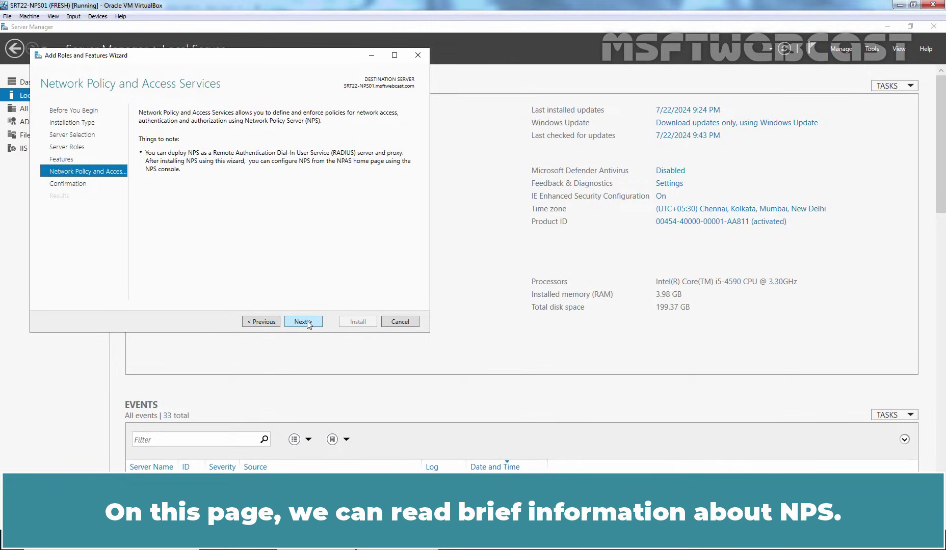
pyautogui.click(304, 322)
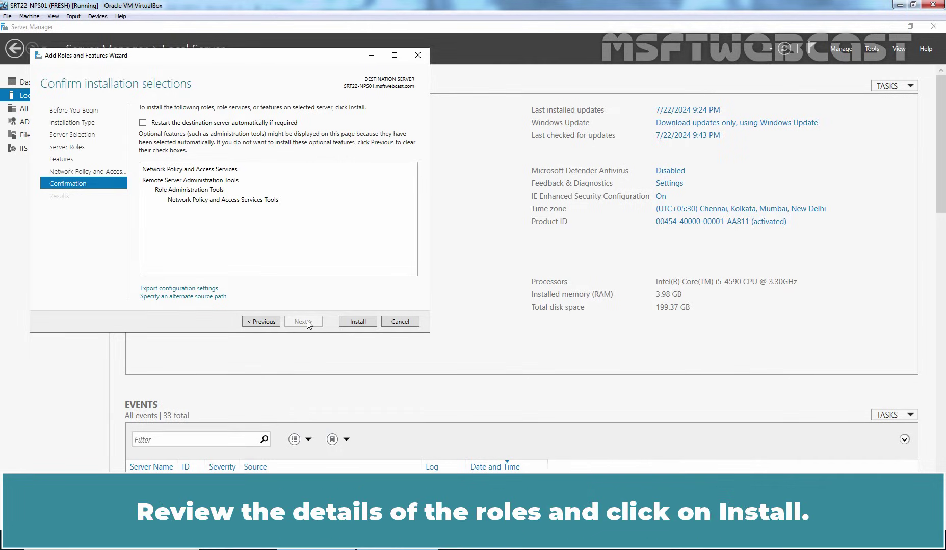
pyautogui.click(357, 322)
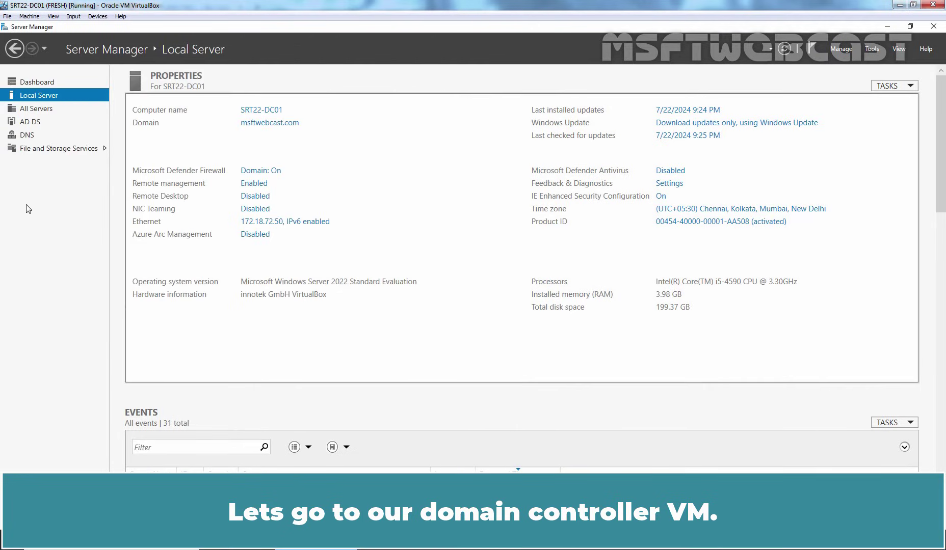
# In Active Directory Users and Computers, create the TestOU unit with a Wireless-Users group
pyautogui.click(871, 49)
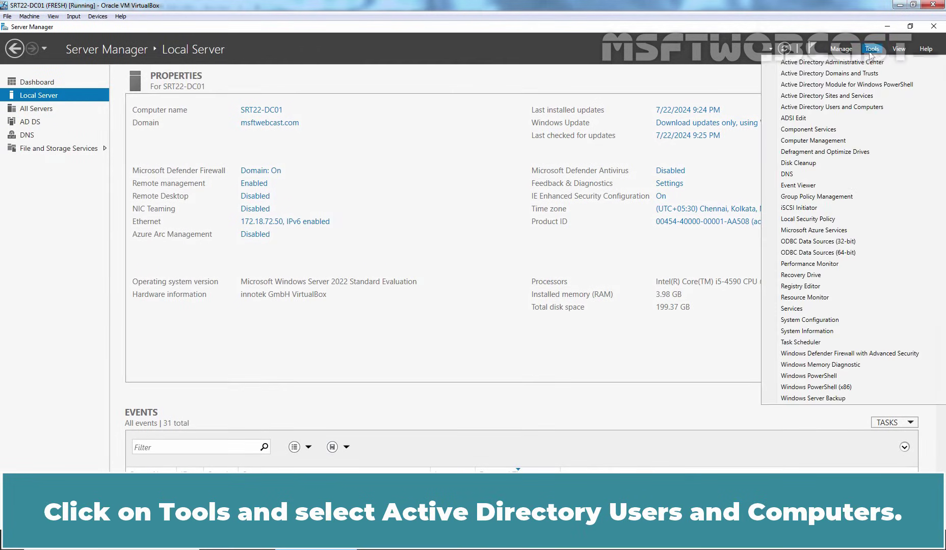
pyautogui.click(830, 107)
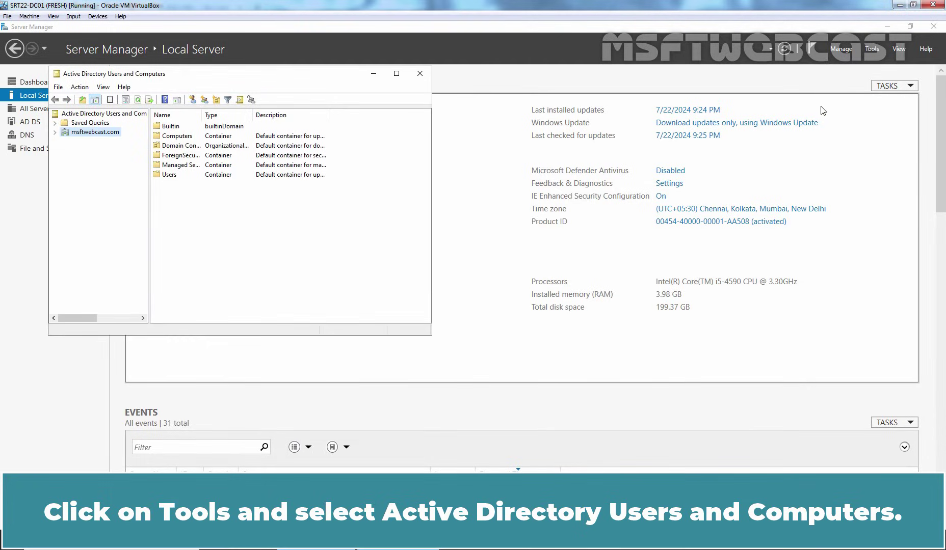
pyautogui.click(216, 100)
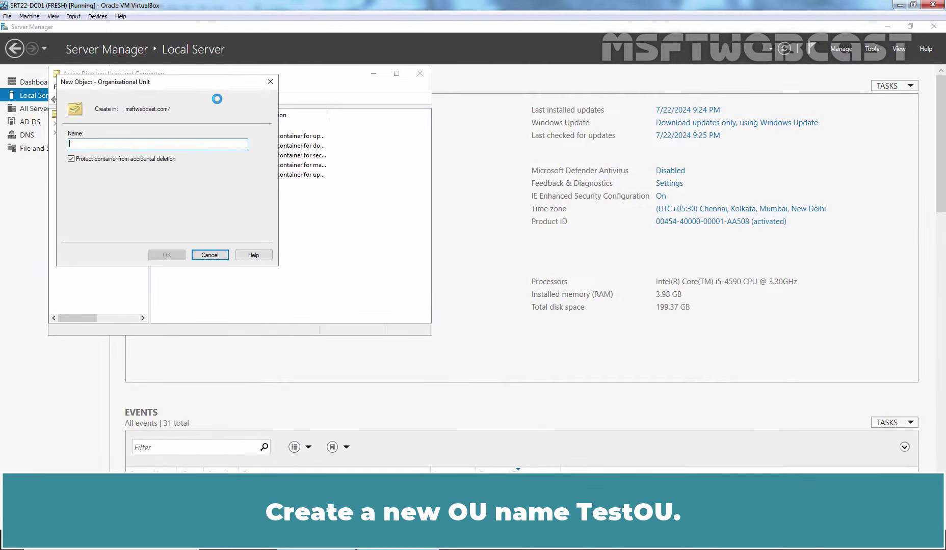
pyautogui.write('TestOU')
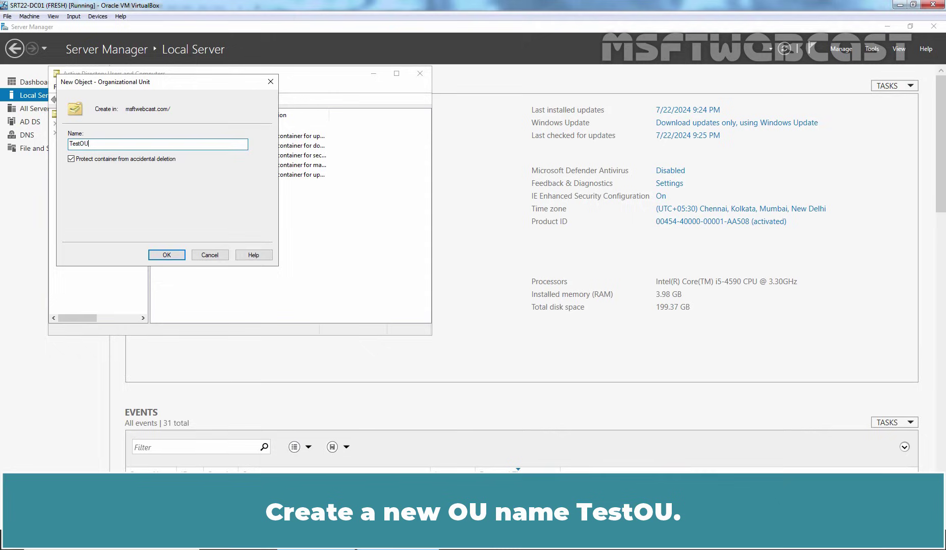
pyautogui.press('Return')
pyautogui.click(228, 100)
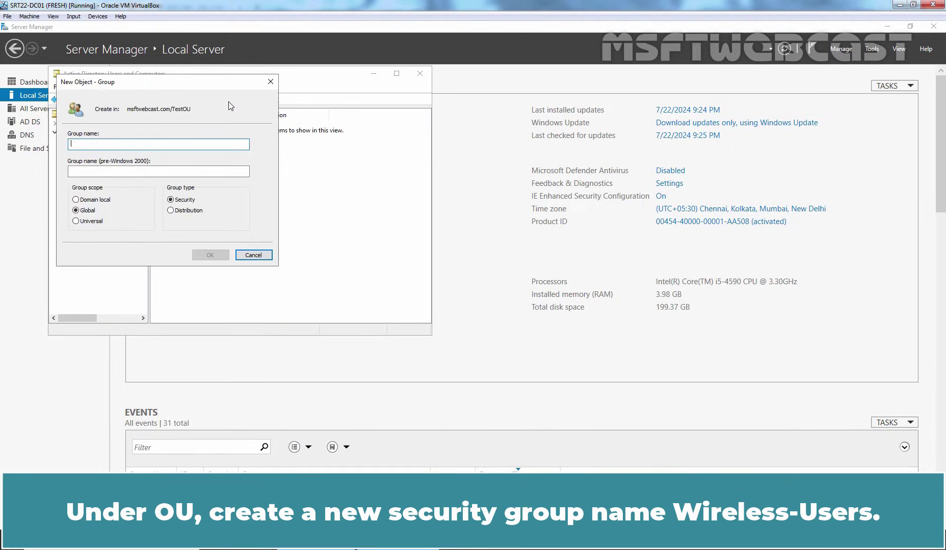
pyautogui.write('Wireless-Users')
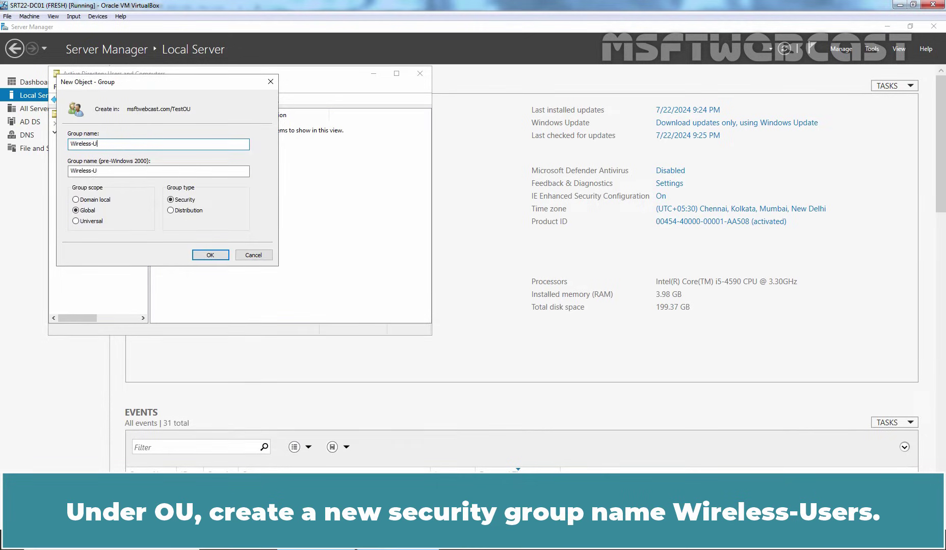
pyautogui.click(209, 255)
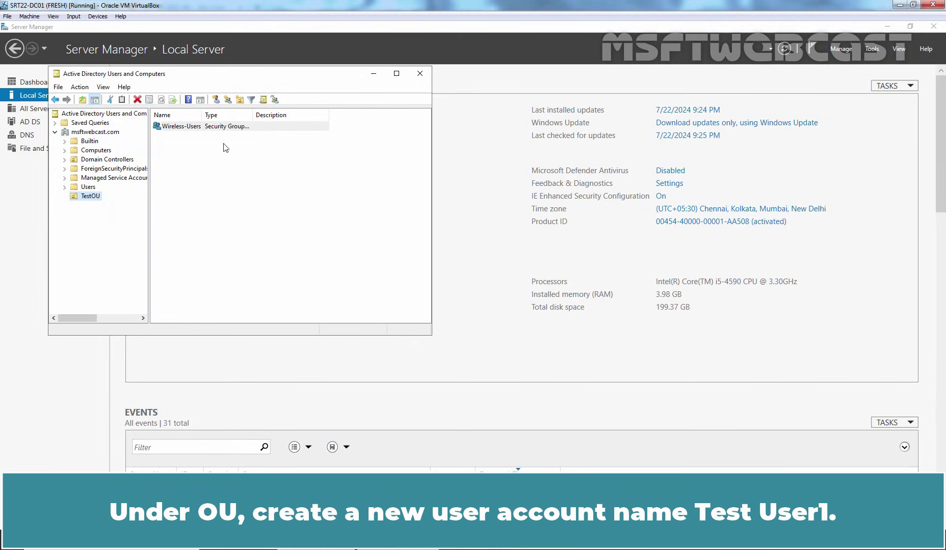
# Create user Test User1 with logon name test1 and a password in TestOU
pyautogui.click(219, 100)
pyautogui.write('Test')
pyautogui.press('Tab')
pyautogui.press('Tab')
pyautogui.write('User1')
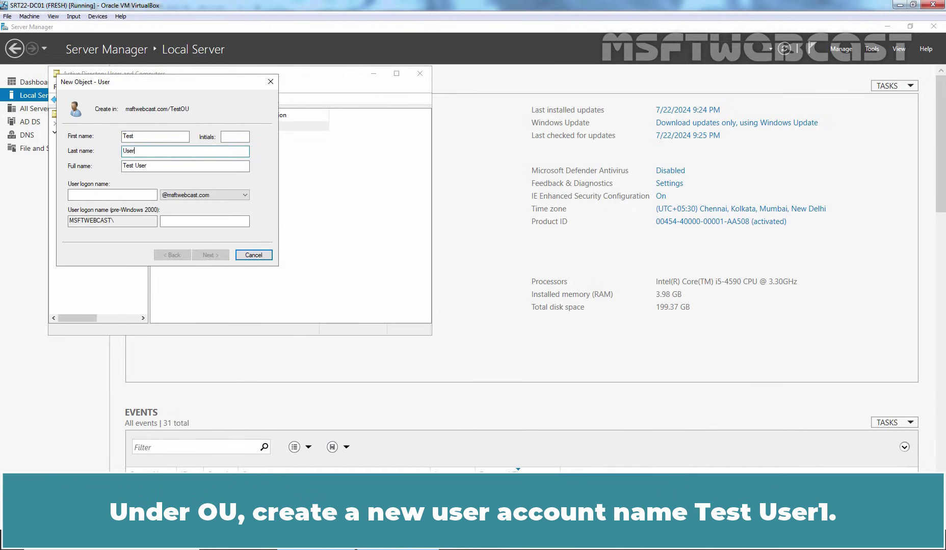
pyautogui.press('Tab')
pyautogui.press('Tab')
pyautogui.write('test1')
pyautogui.press('Return')
pyautogui.write('P@ssw0rd1')
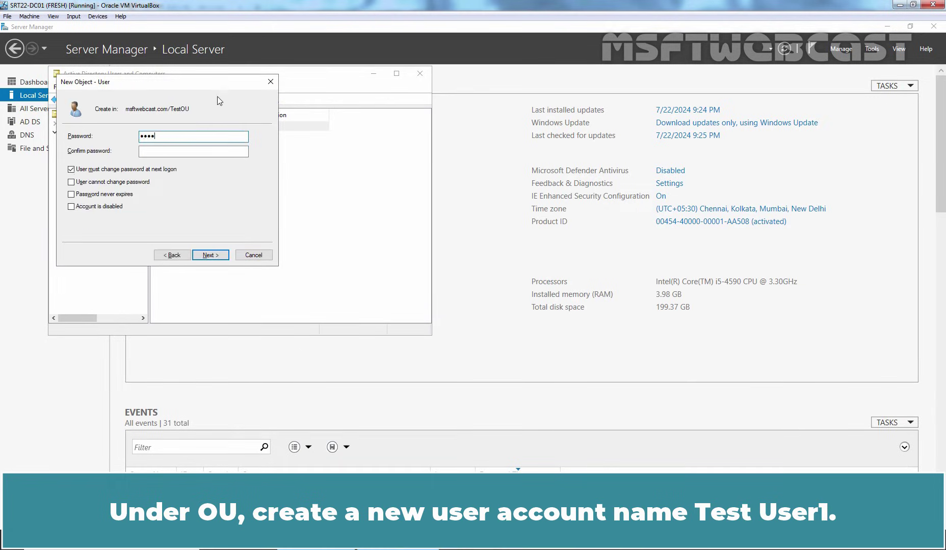
pyautogui.press('Tab')
pyautogui.write('P@ssw0rd1')
pyautogui.press('Tab')
pyautogui.press('Return')
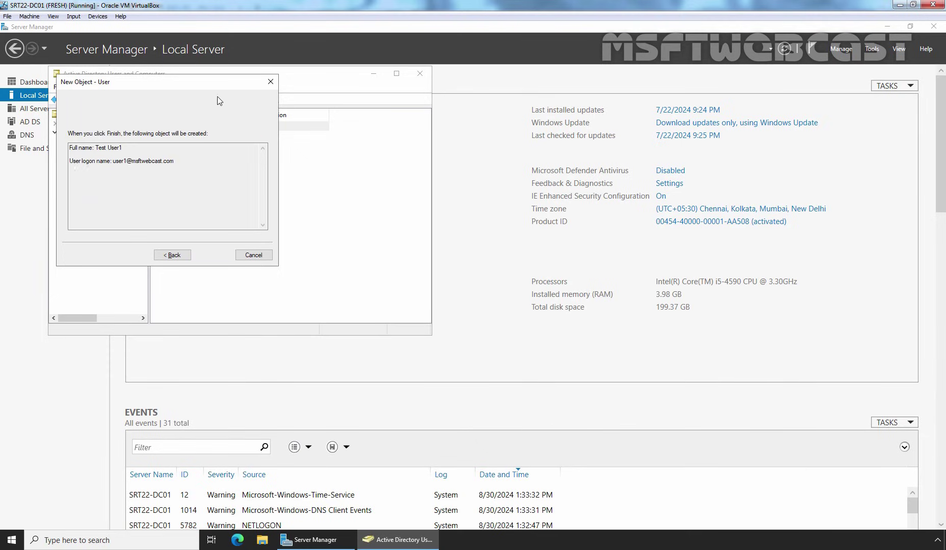
pyautogui.press('Return')
# Add Test User1 to the Wireless-Users group
pyautogui.click(185, 127)
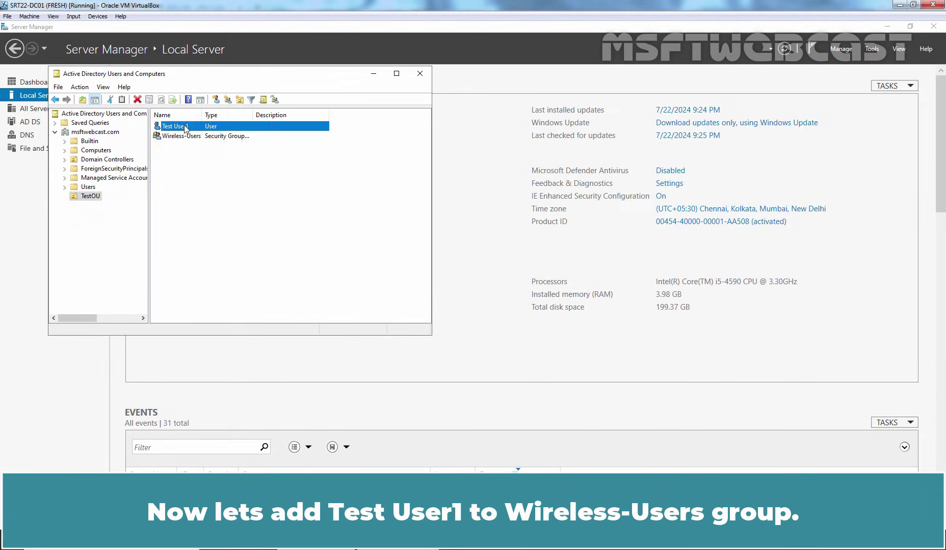
pyautogui.rightClick(184, 126)
pyautogui.click(206, 144)
pyautogui.write('wireless')
pyautogui.press('Return')
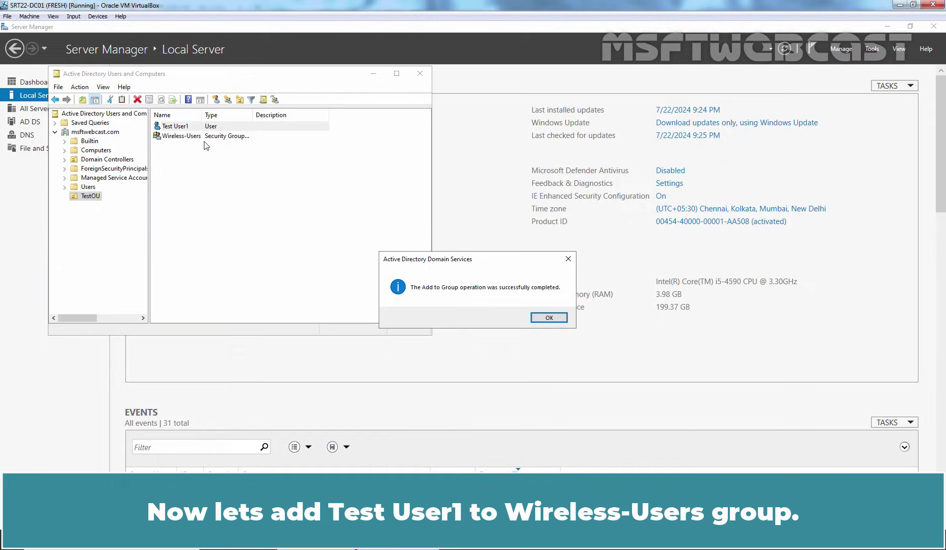
pyautogui.click(548, 318)
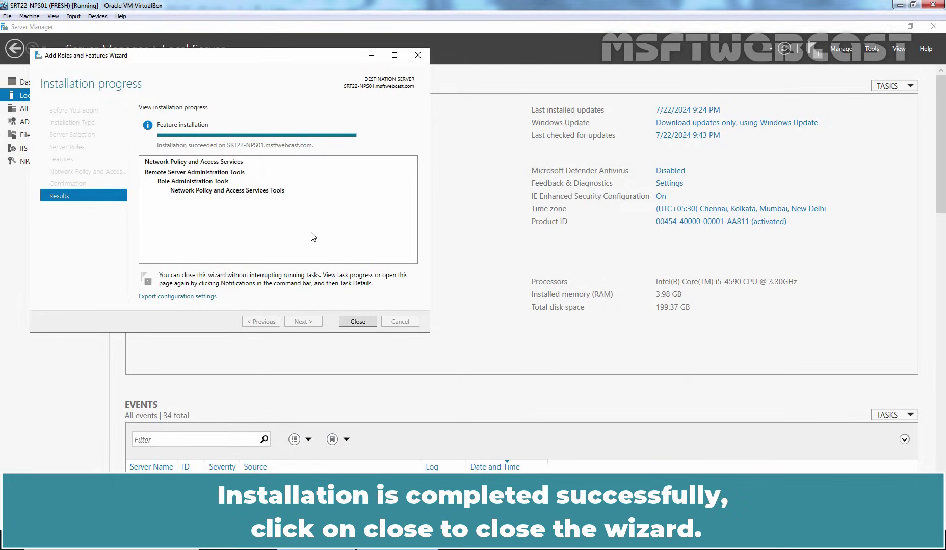
# Close the finished Add Roles and Features installation wizard
pyautogui.click(357, 320)
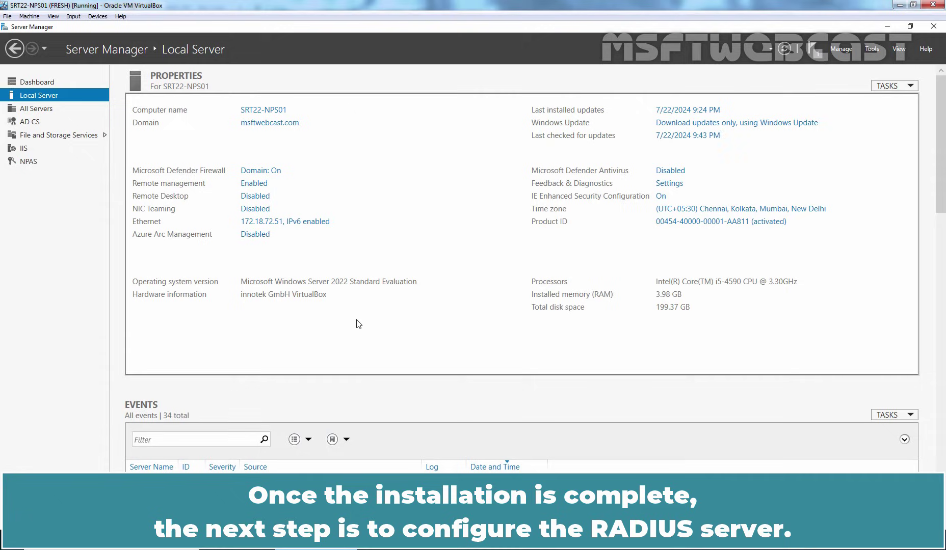
# Open the Network Policy Server console maximized and register NPS (Local) in Active Directory
pyautogui.click(872, 51)
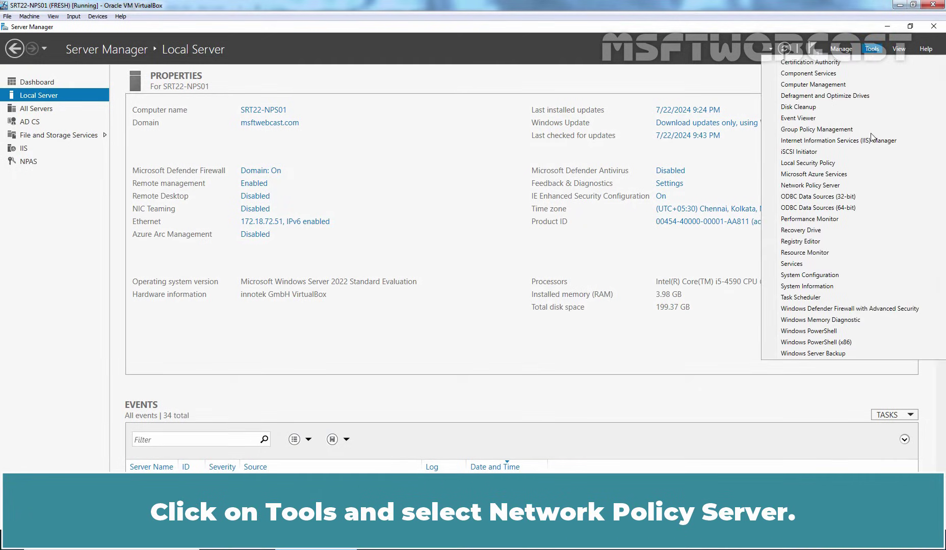
pyautogui.click(825, 187)
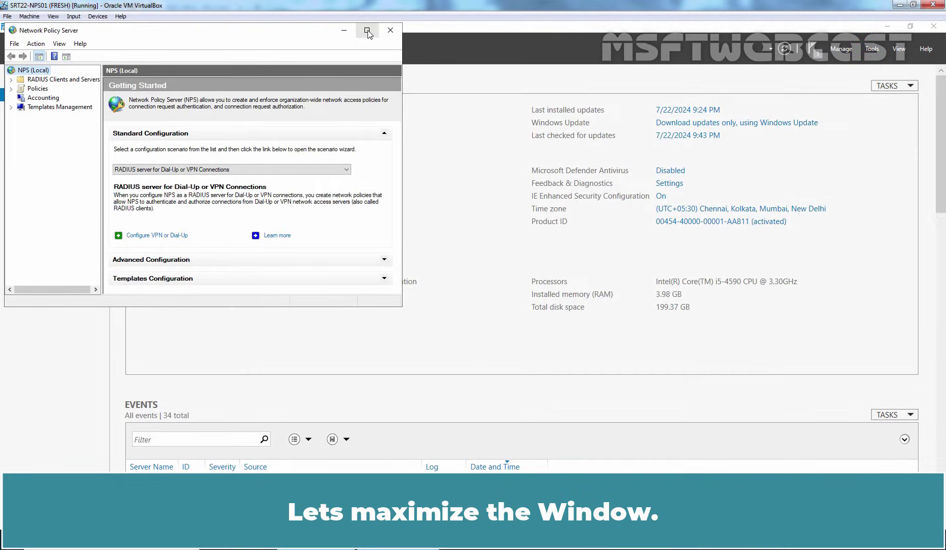
pyautogui.click(367, 31)
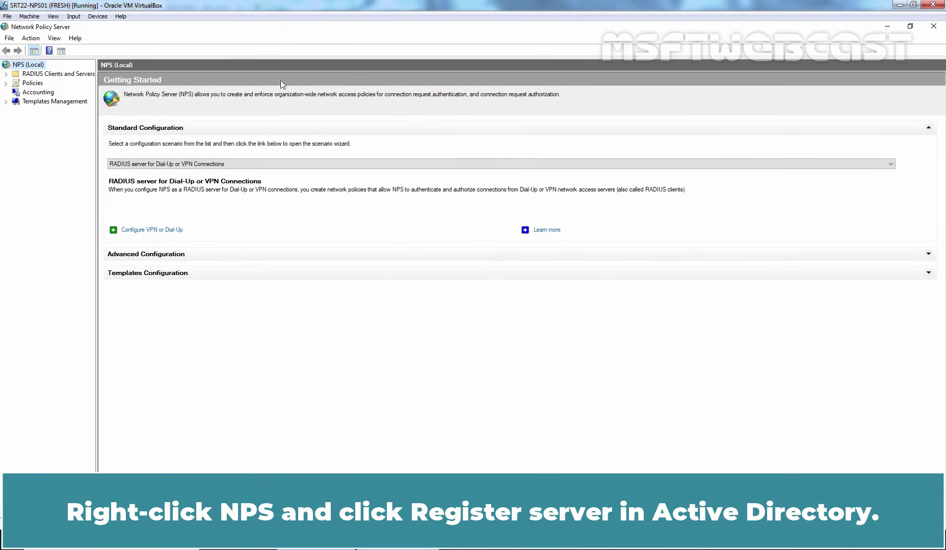
pyautogui.rightClick(37, 69)
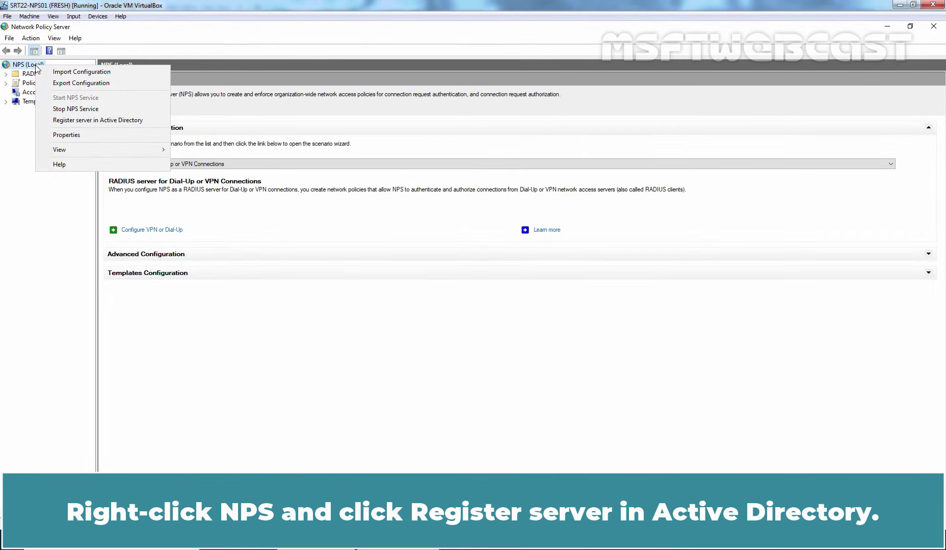
pyautogui.click(133, 121)
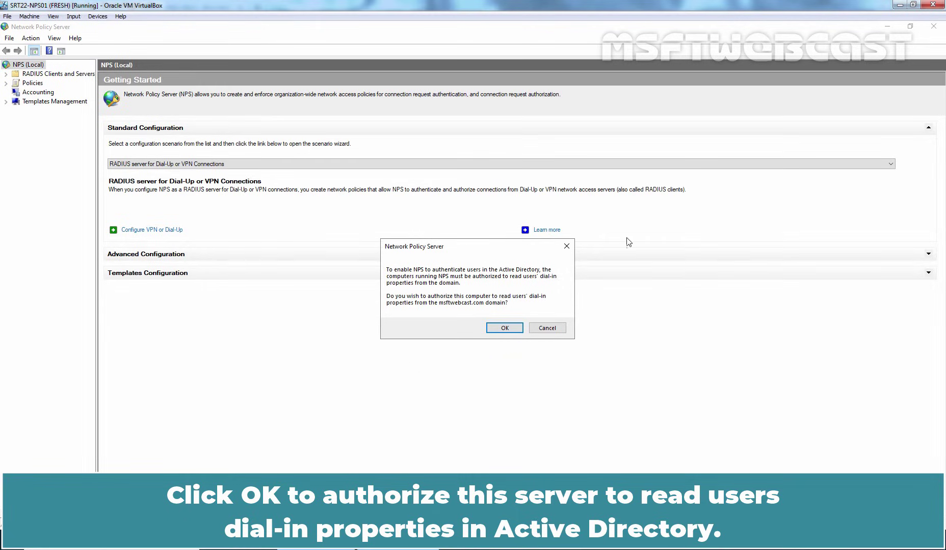
pyautogui.click(505, 329)
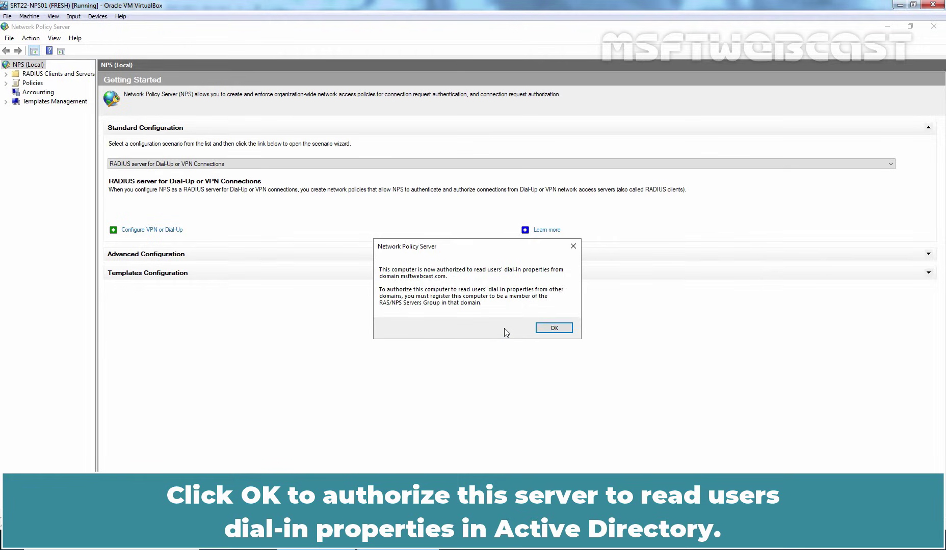
pyautogui.click(555, 328)
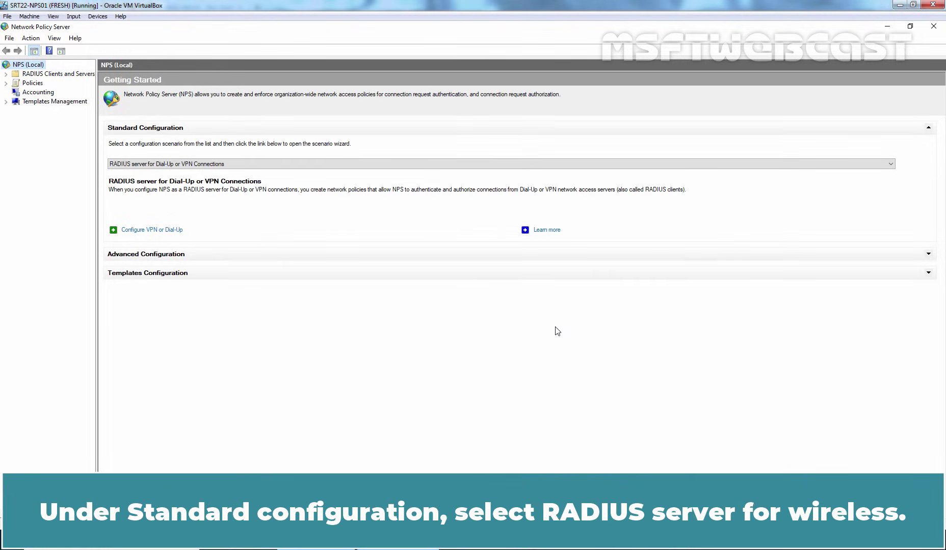
# Select the 'RADIUS server for 802.1X Wireless or Wired Connections' standard configuration scenario
pyautogui.click(199, 166)
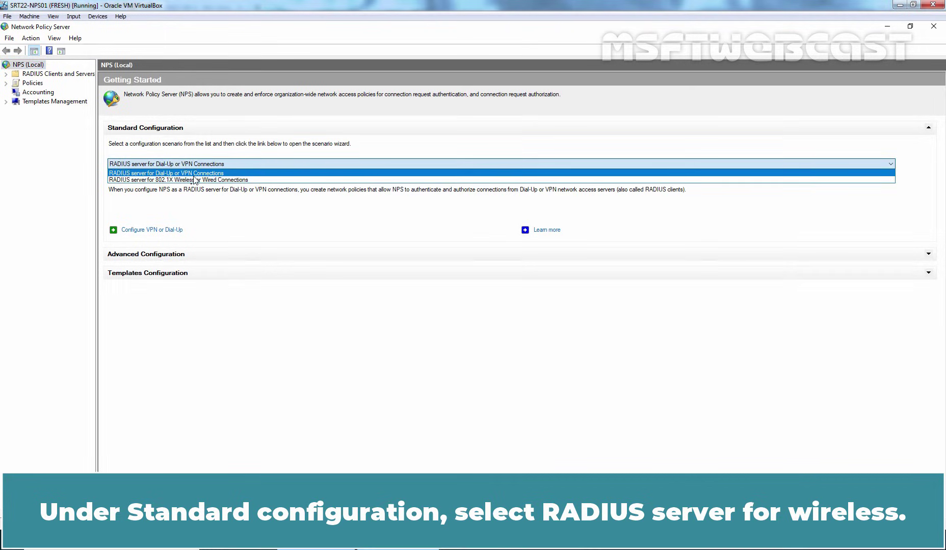
pyautogui.click(195, 182)
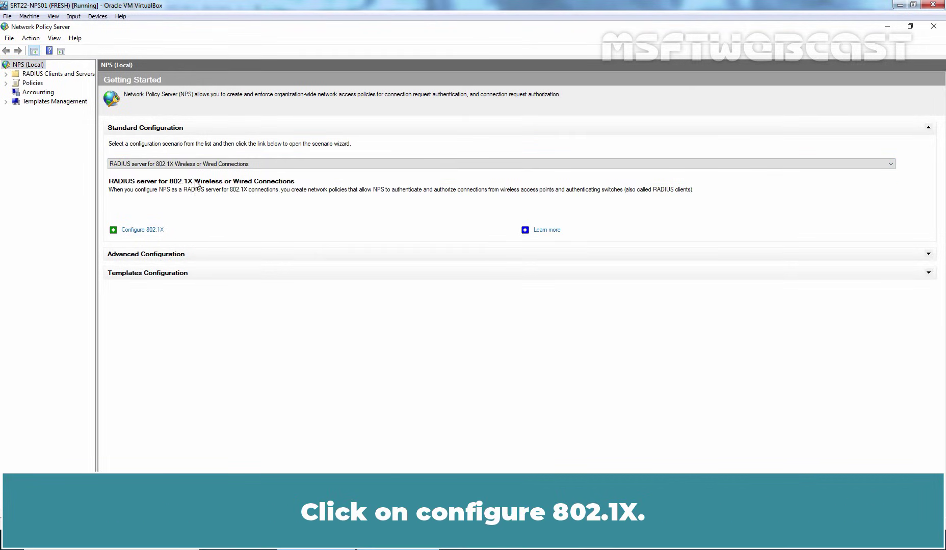
# Start Configure 802.1X with Secure Wireless Connections and advance to the RADIUS clients page
pyautogui.click(142, 231)
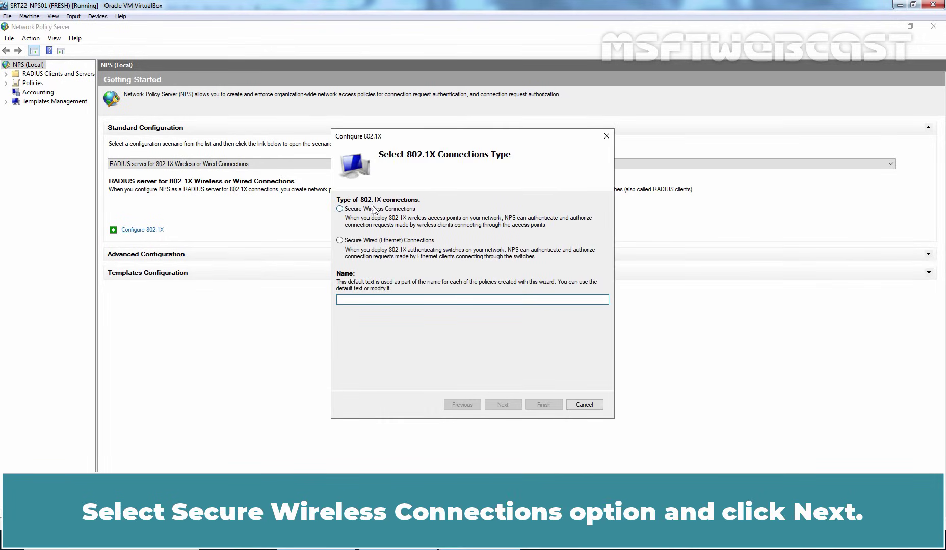
pyautogui.click(400, 210)
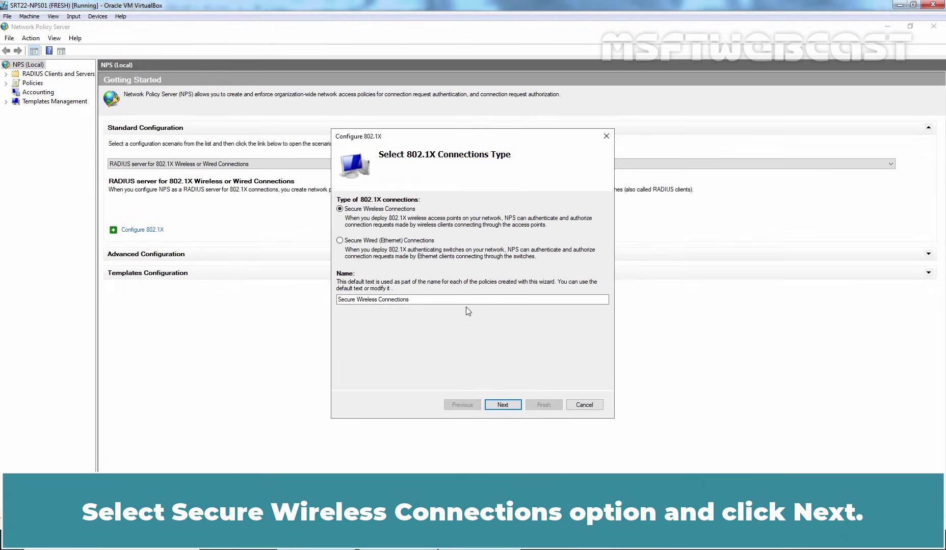
pyautogui.click(504, 407)
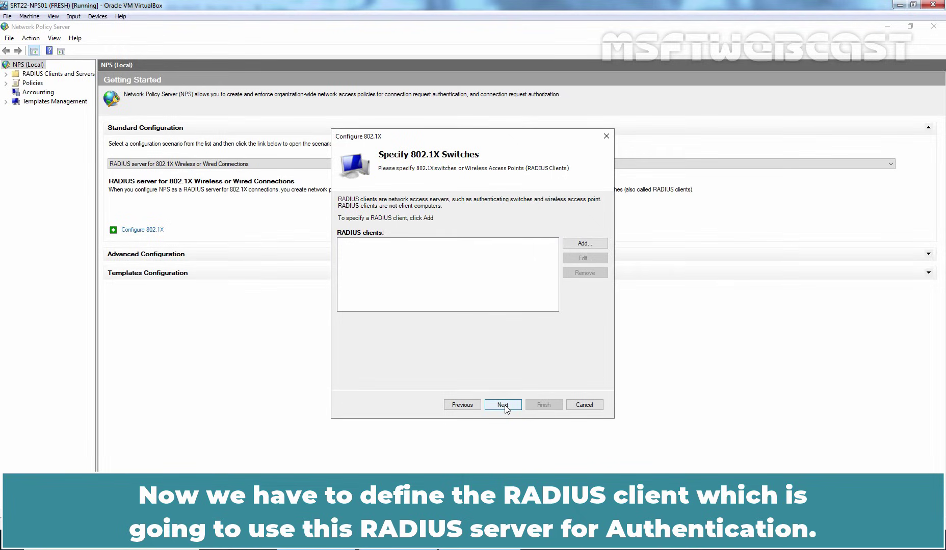
# Add RADIUS client 'MSFTWEBCAST Access Point' at 172.18.72.1 with a manually entered shared secret
pyautogui.click(584, 245)
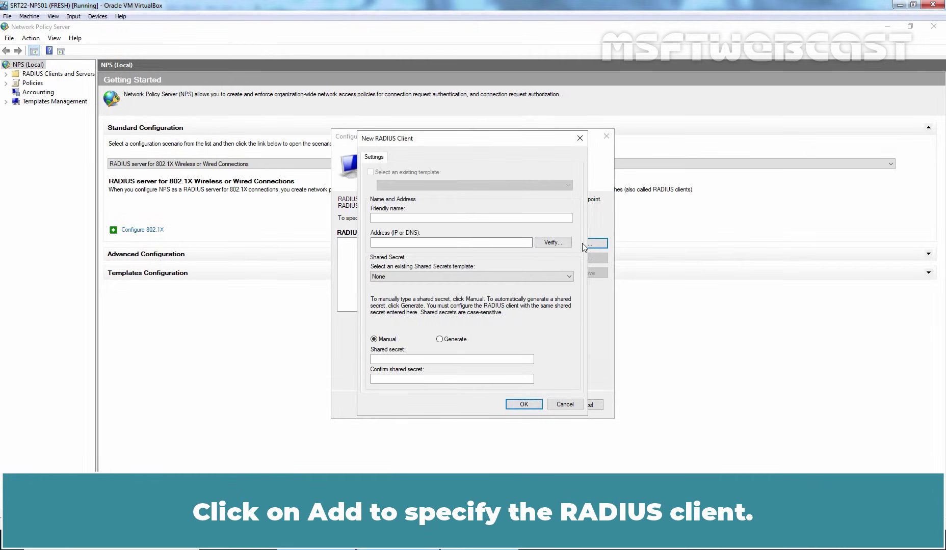
pyautogui.click(466, 219)
pyautogui.write('MSFTWE')
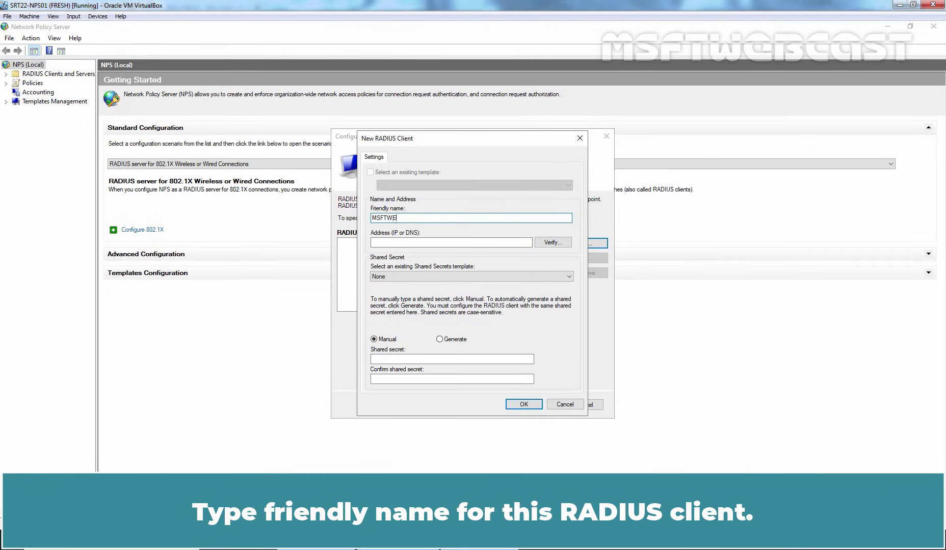
pyautogui.write('BCAST Access Point')
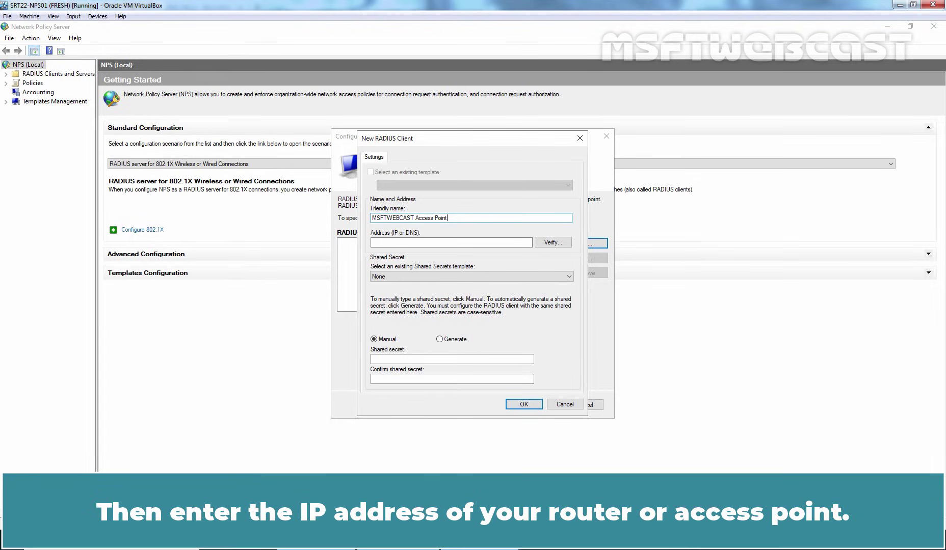
pyautogui.click(373, 243)
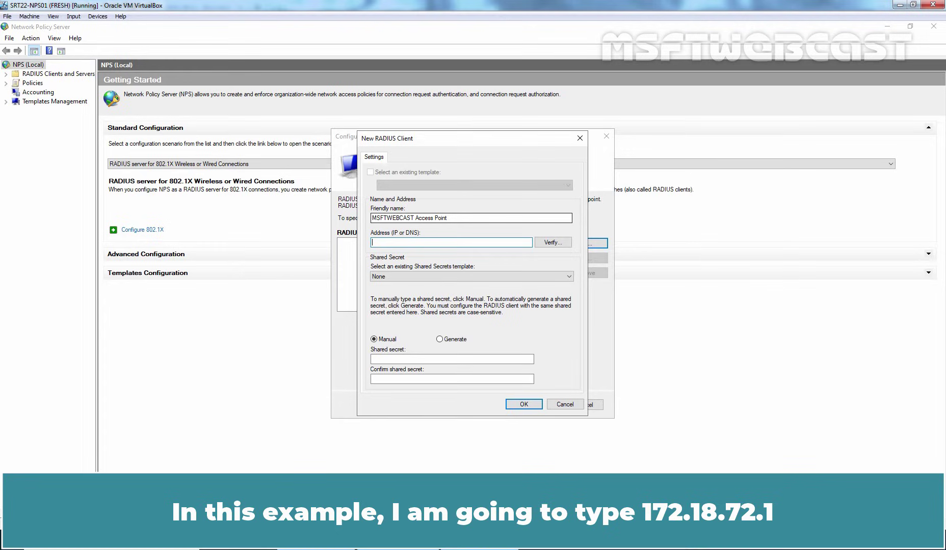
pyautogui.write('172.18.72.1')
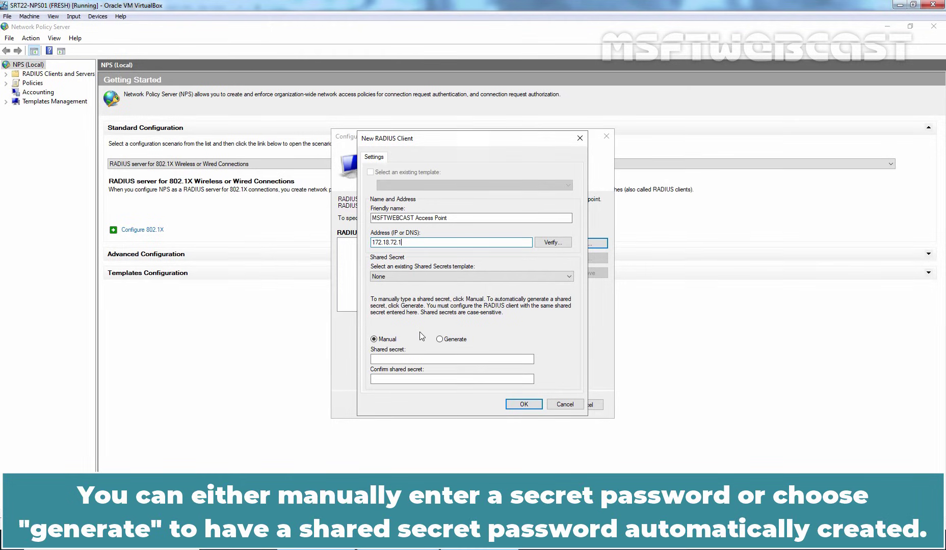
pyautogui.click(448, 340)
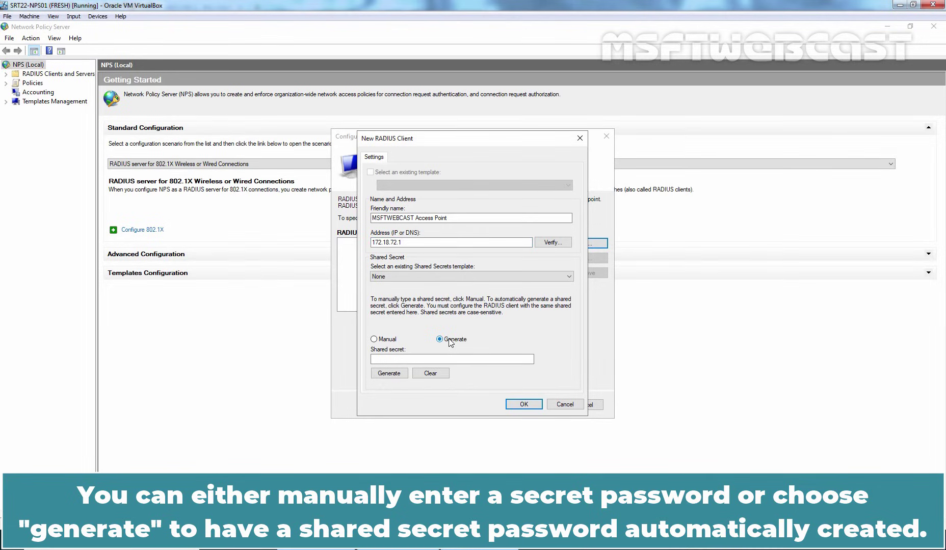
pyautogui.click(386, 341)
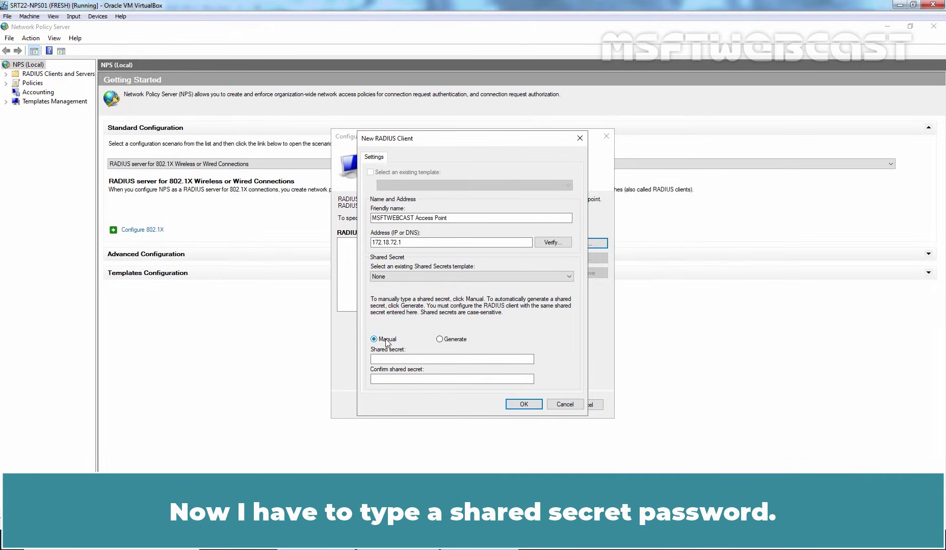
pyautogui.click(388, 358)
pyautogui.write('••••••••••••••••••')
pyautogui.press('Tab')
pyautogui.write('••••••')
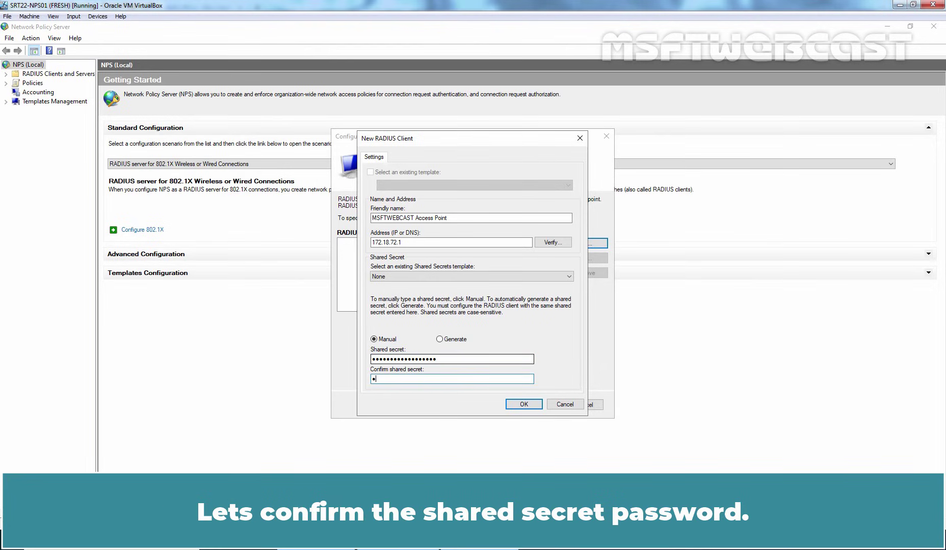
pyautogui.write('••••••••••••')
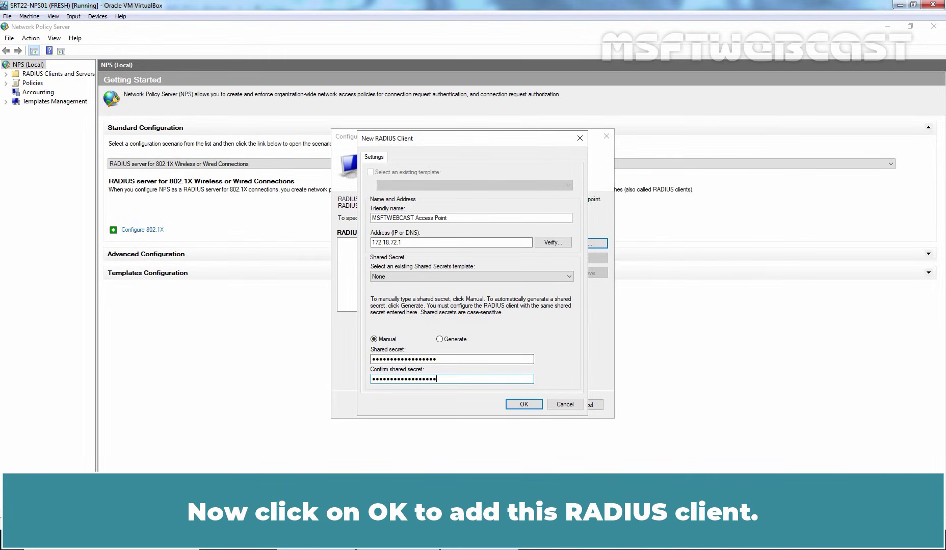
pyautogui.click(521, 405)
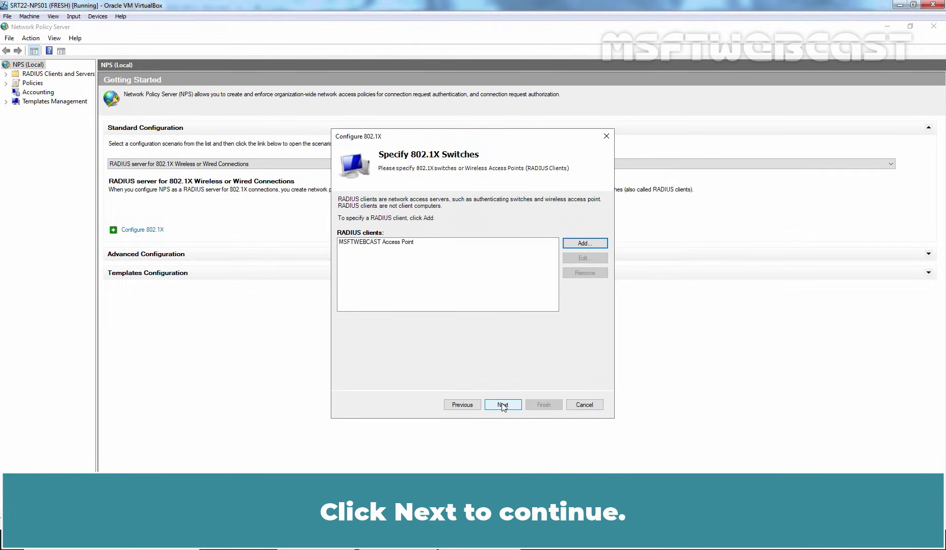
# Choose Microsoft: Protected EAP (PEAP), confirm its certificate settings, and continue to user groups
pyautogui.click(503, 406)
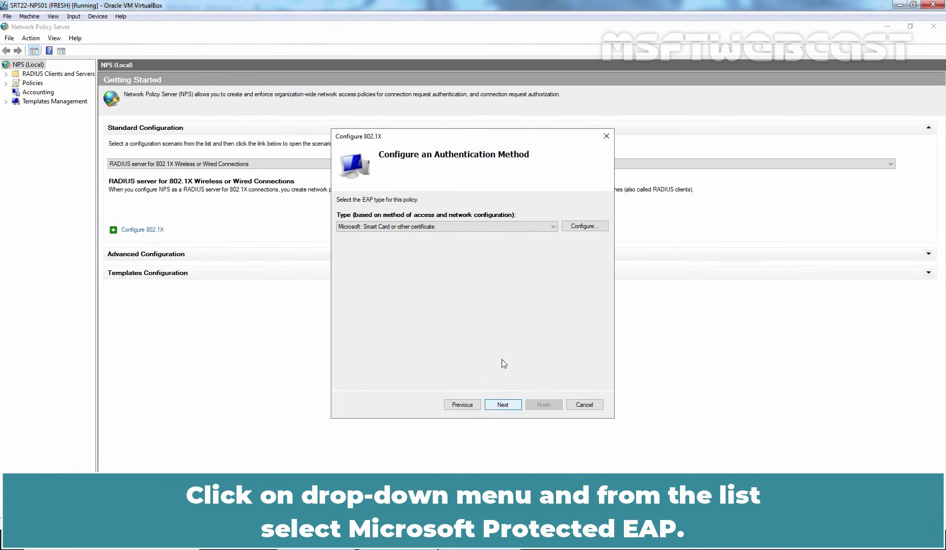
pyautogui.click(520, 231)
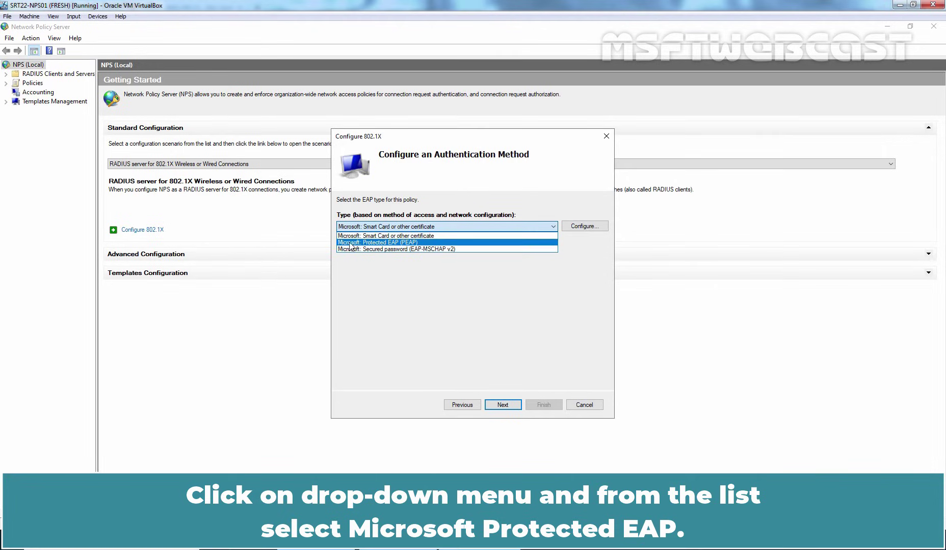
pyautogui.click(398, 243)
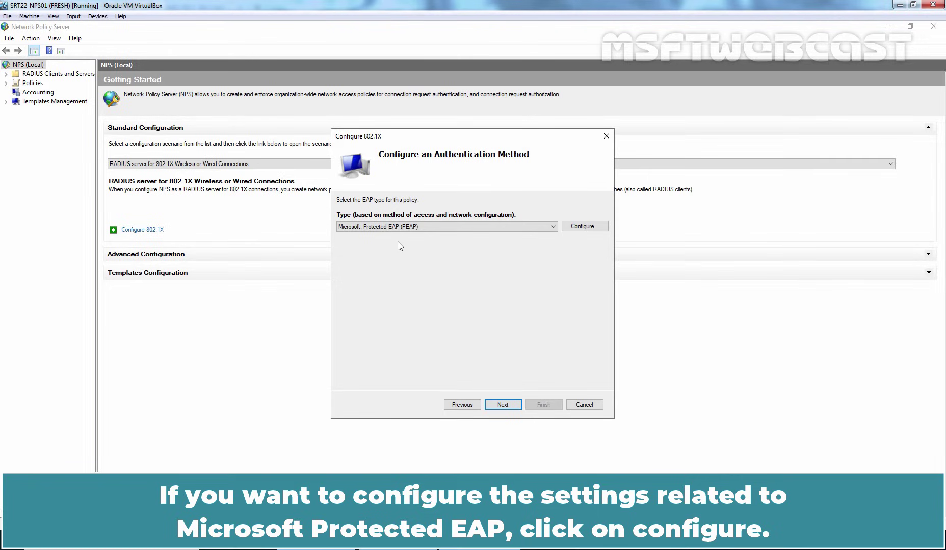
pyautogui.click(584, 227)
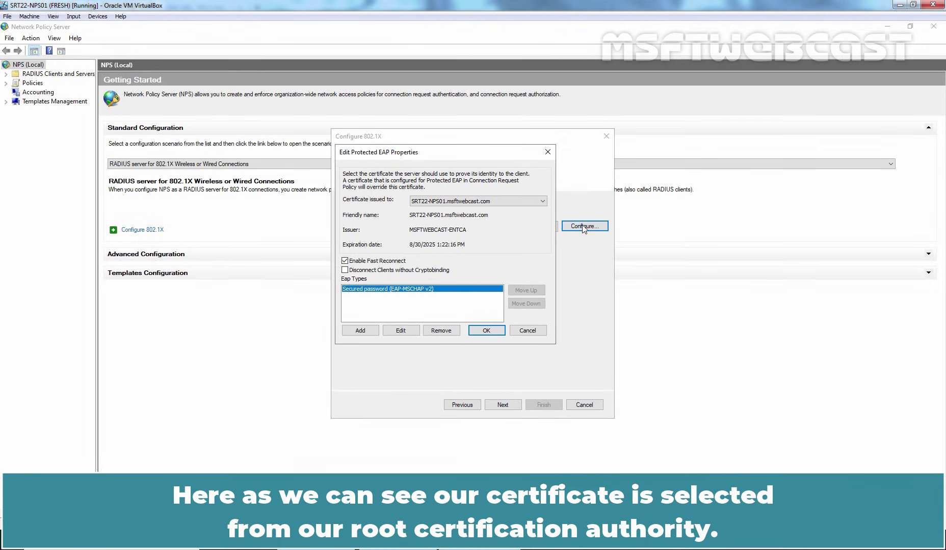
pyautogui.click(478, 331)
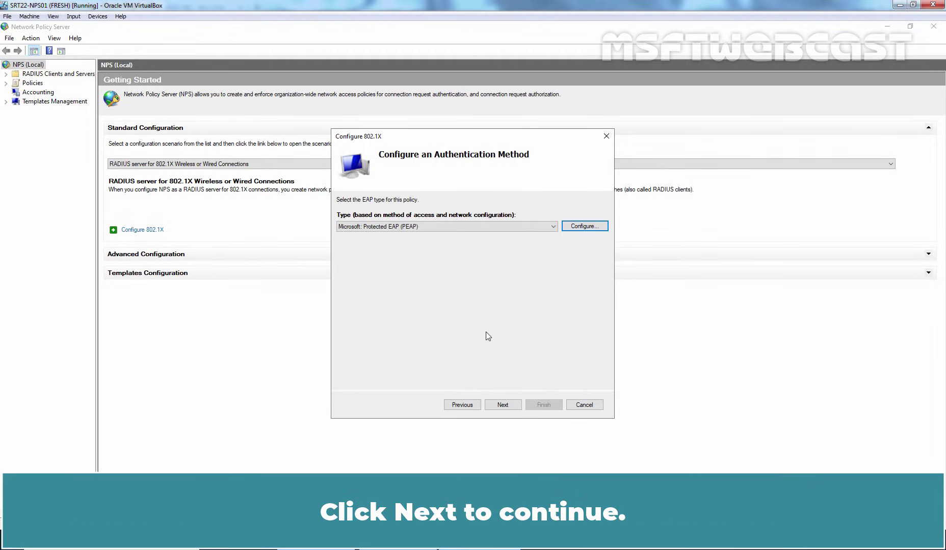
pyautogui.click(503, 406)
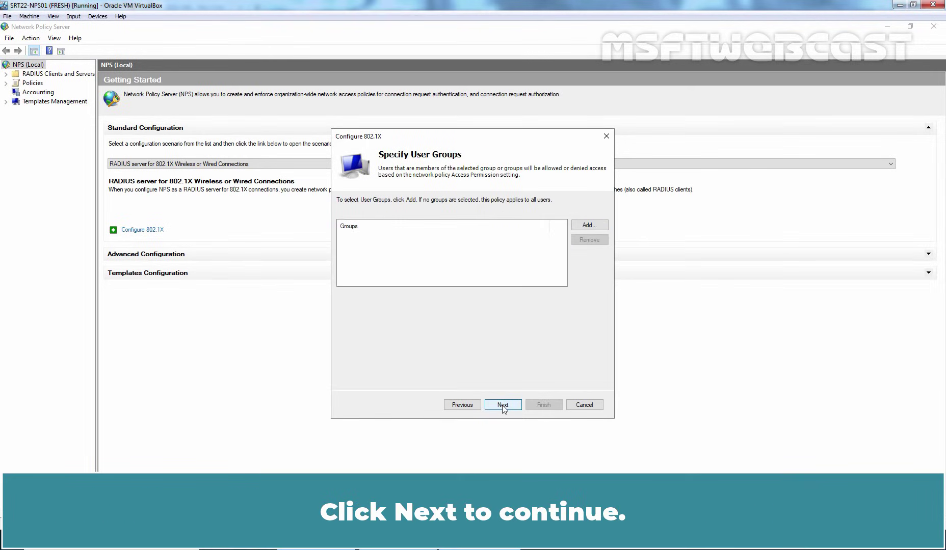
# Skip adding a user group and finish the 802.1X wizard with default traffic controls
pyautogui.click(588, 225)
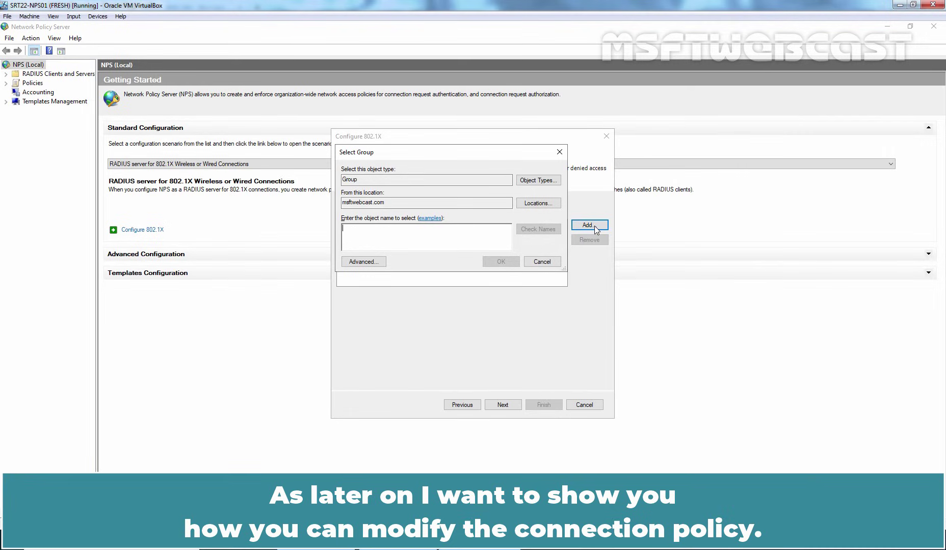
pyautogui.click(542, 262)
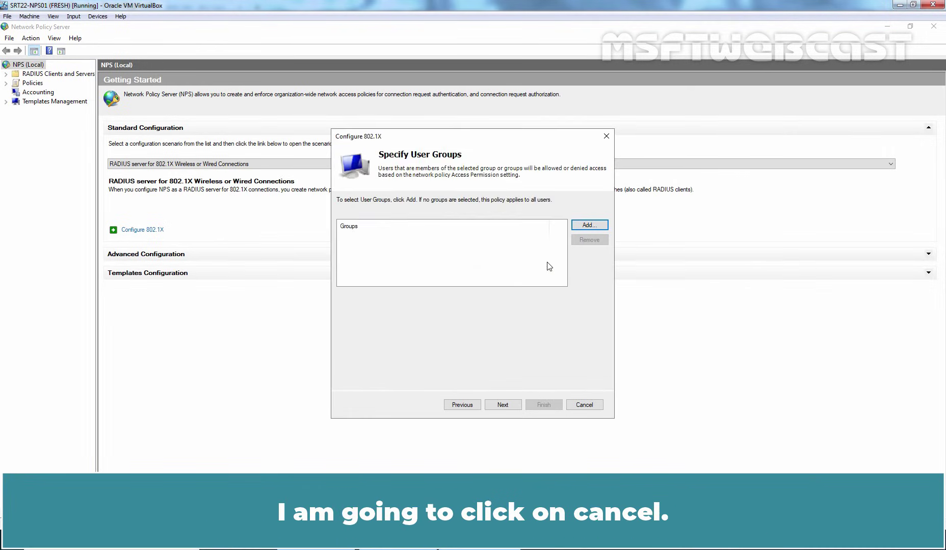
pyautogui.click(502, 406)
pyautogui.click(502, 405)
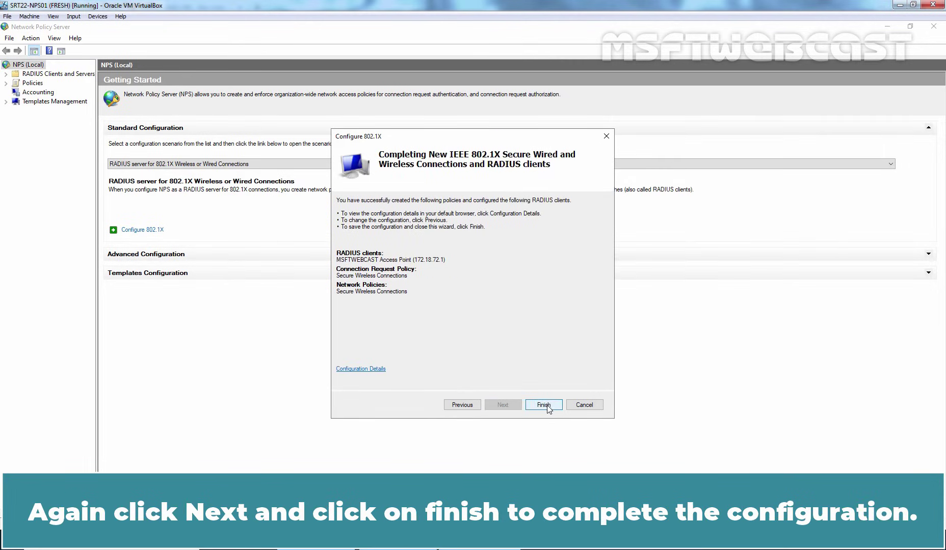
pyautogui.click(543, 405)
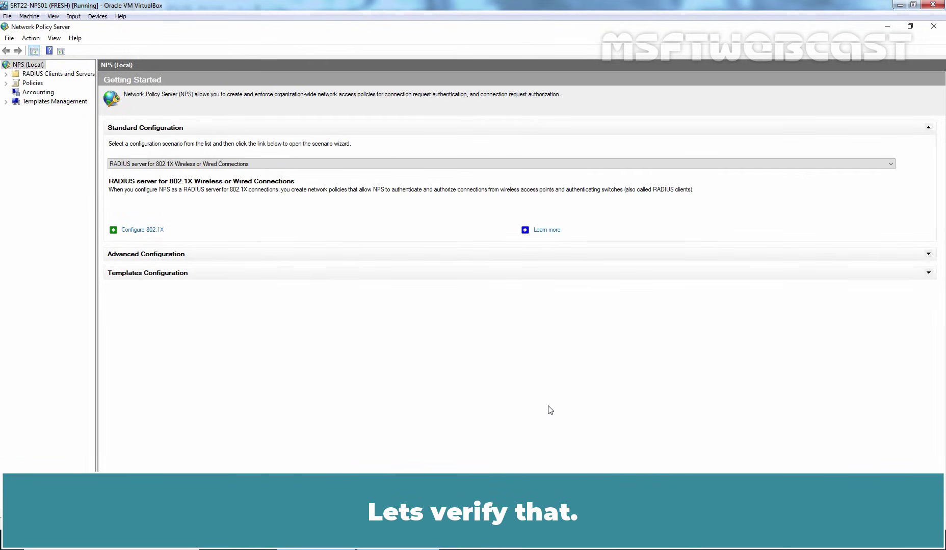
# Expand Policies, view connection request and network policies, and select Secure Wireless Connections
pyautogui.click(6, 83)
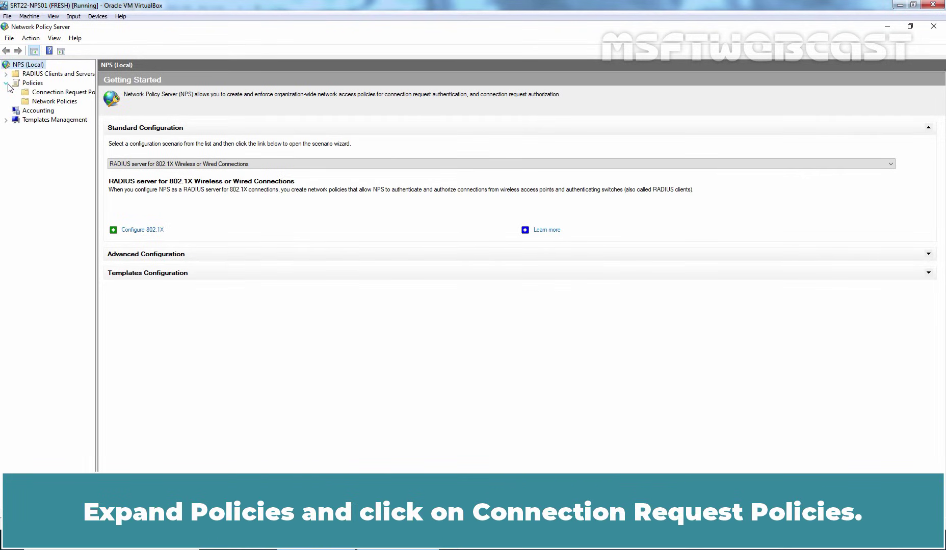
pyautogui.click(75, 96)
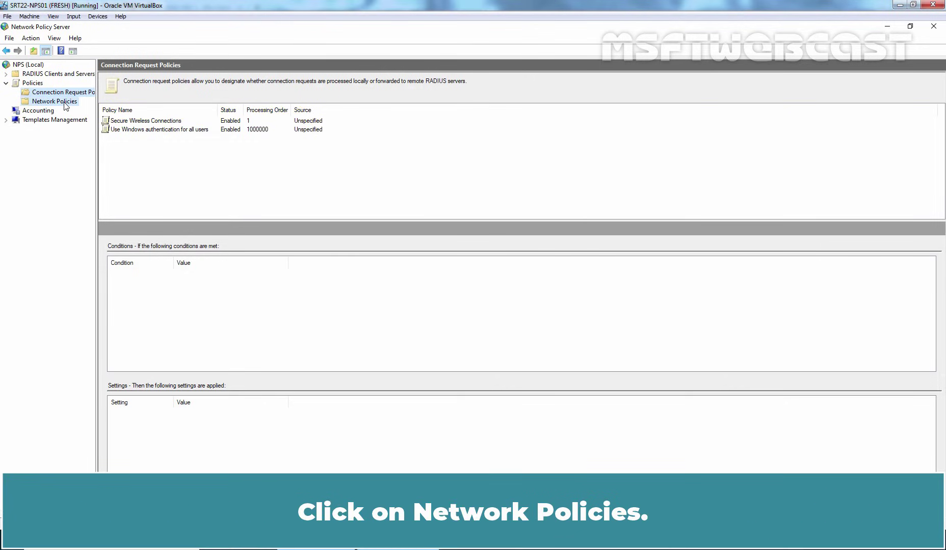
pyautogui.click(66, 106)
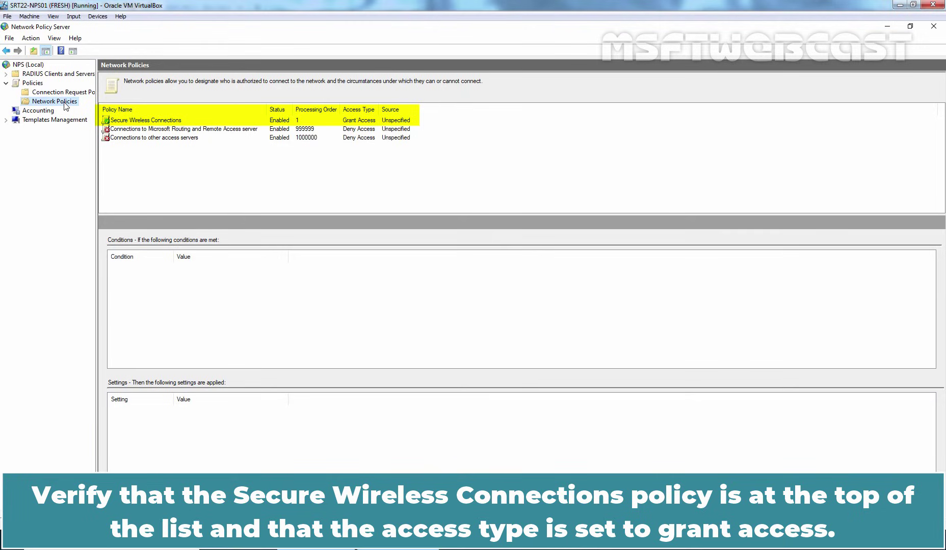
pyautogui.click(145, 123)
# Open Secure Wireless Connections properties on the Conditions tab and begin adding a condition
pyautogui.rightClick(145, 122)
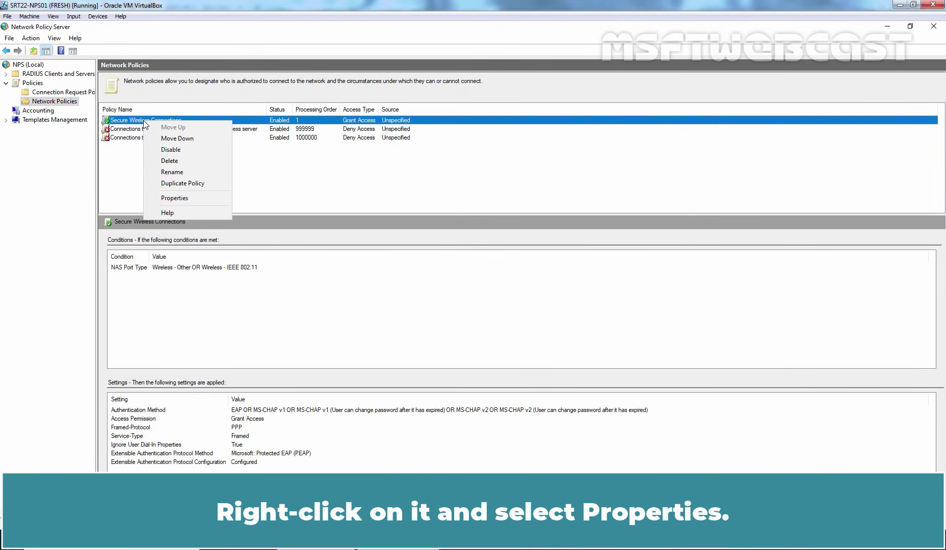
pyautogui.click(185, 199)
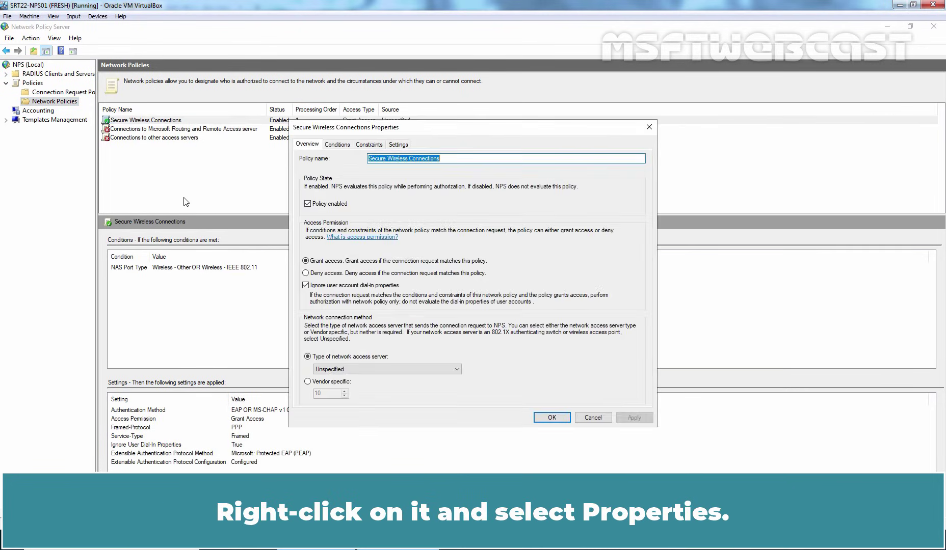
pyautogui.click(339, 145)
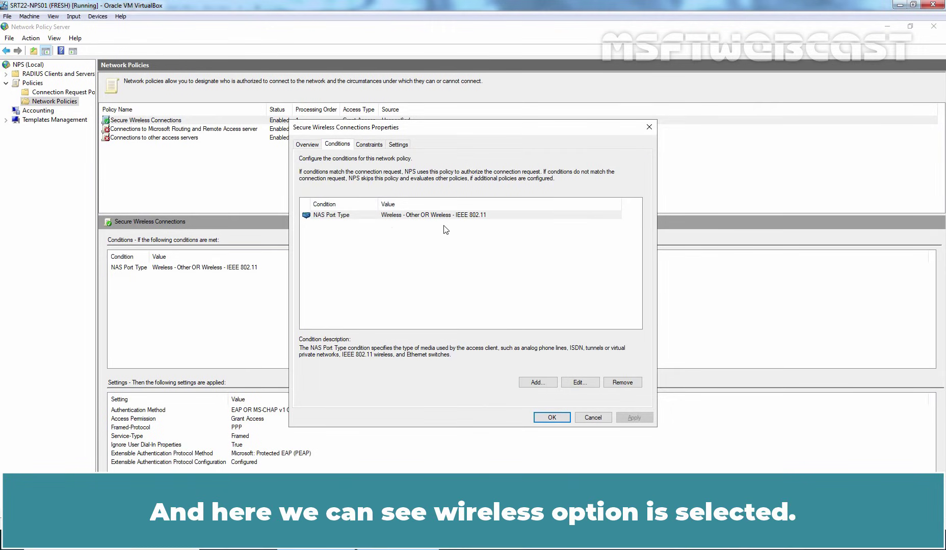
pyautogui.click(538, 383)
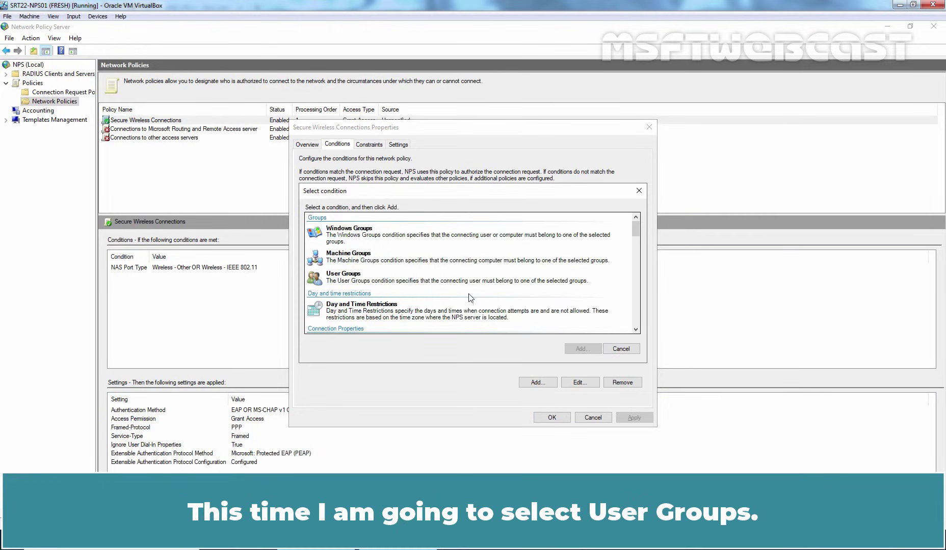
# Add a User Groups condition resolving 'wireless' to MSFTWEBCAST\Wireless-Users
pyautogui.click(365, 280)
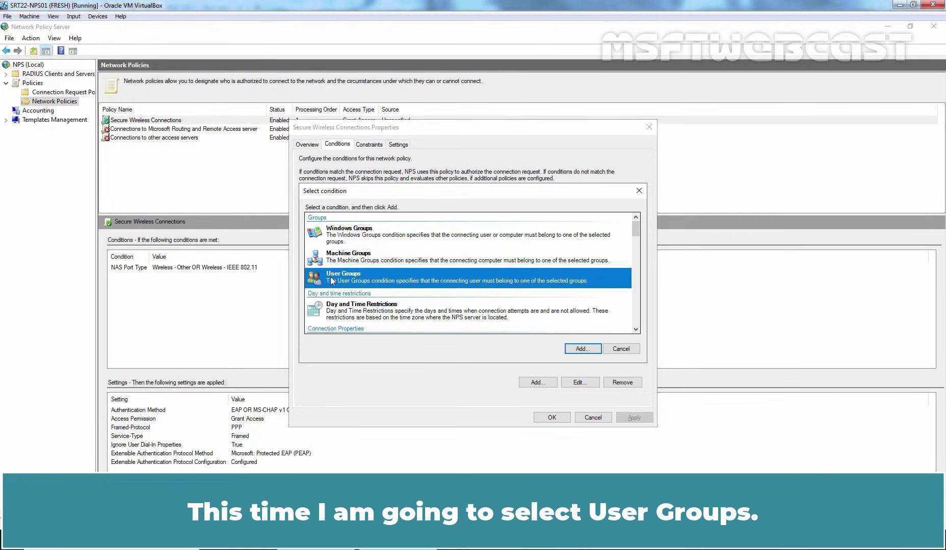
pyautogui.click(582, 350)
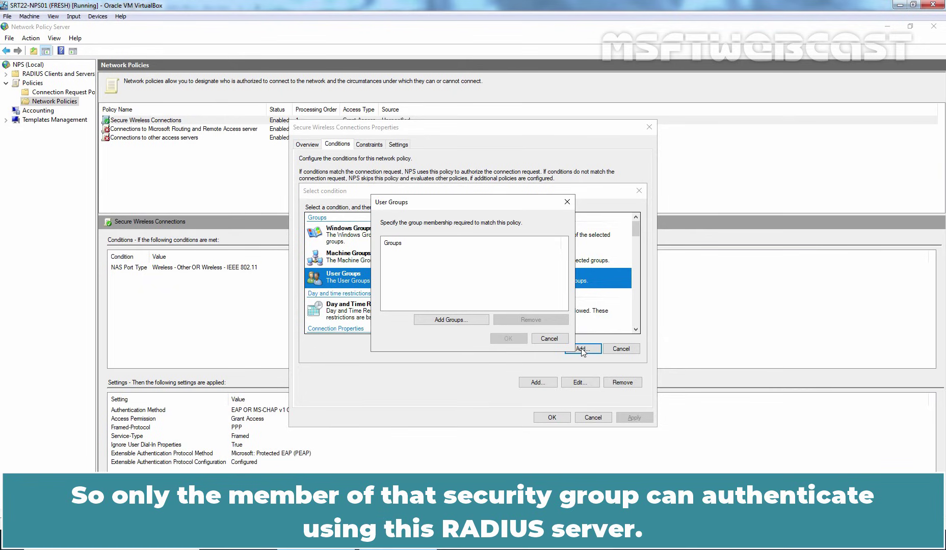
pyautogui.click(450, 321)
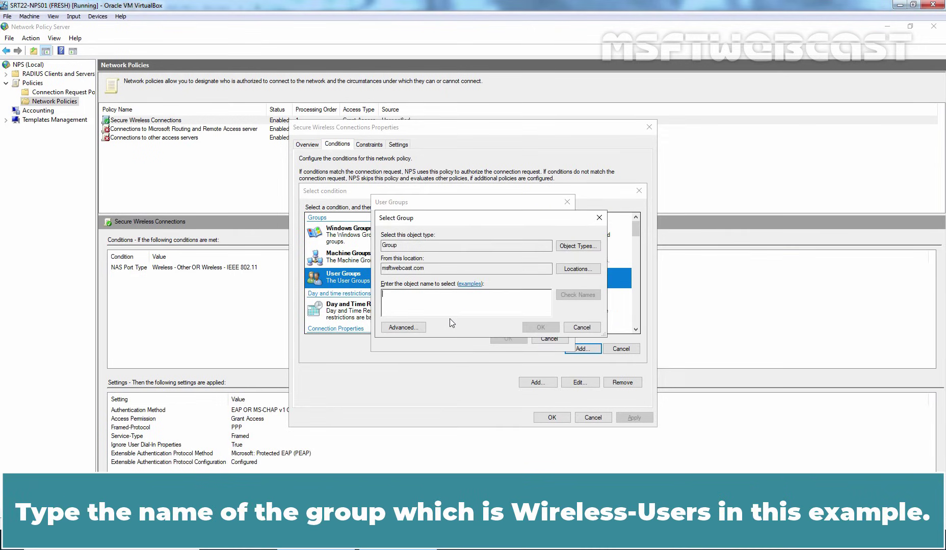
pyautogui.write('wireless')
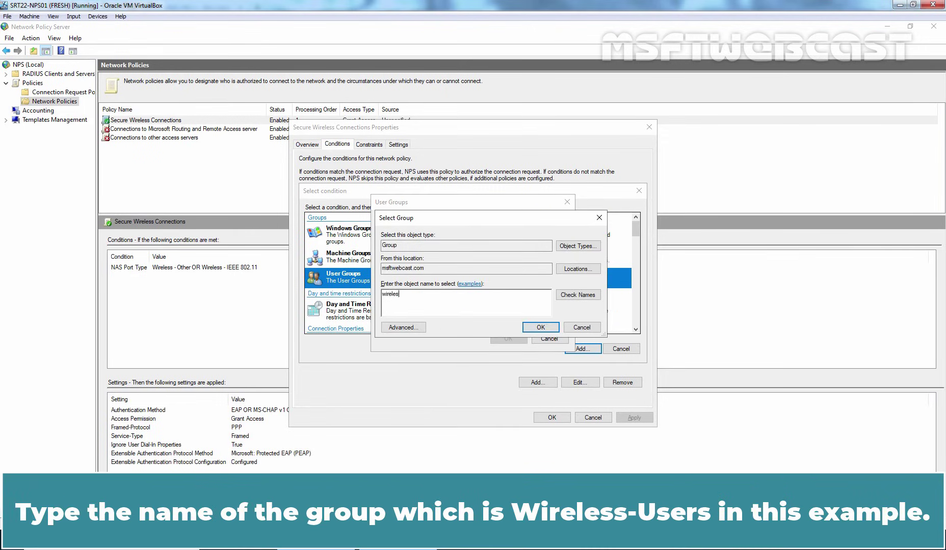
pyautogui.click(583, 295)
pyautogui.click(540, 328)
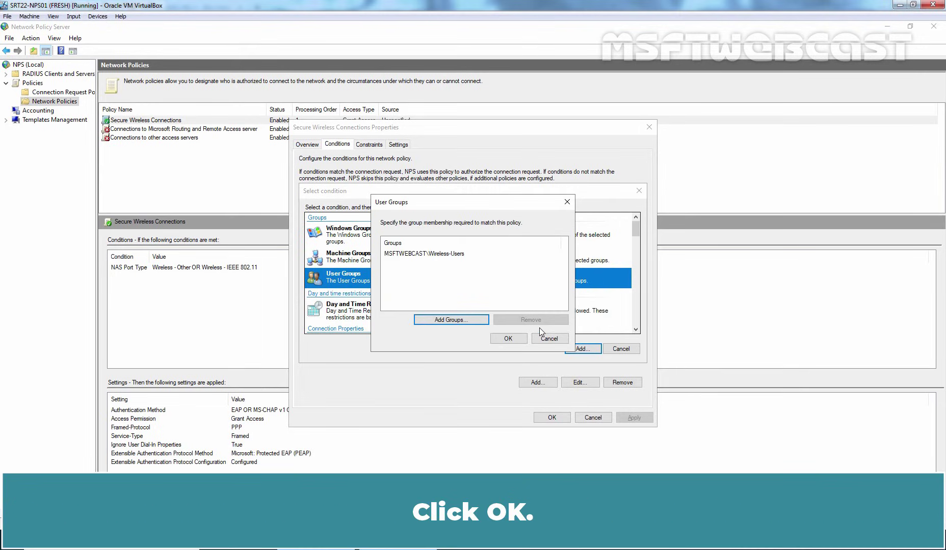
pyautogui.click(509, 337)
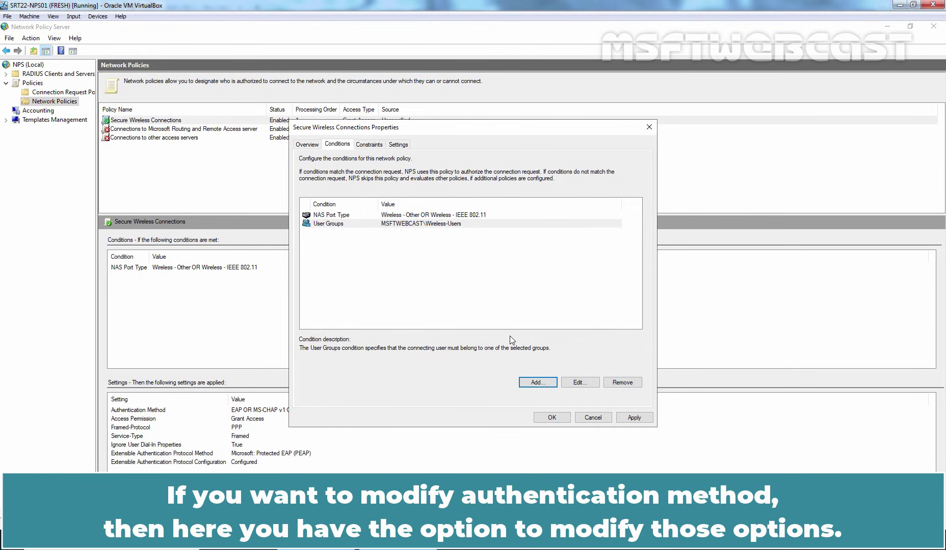
# Review the authentication method constraints, then apply and save the Secure Wireless Connections policy
pyautogui.click(369, 144)
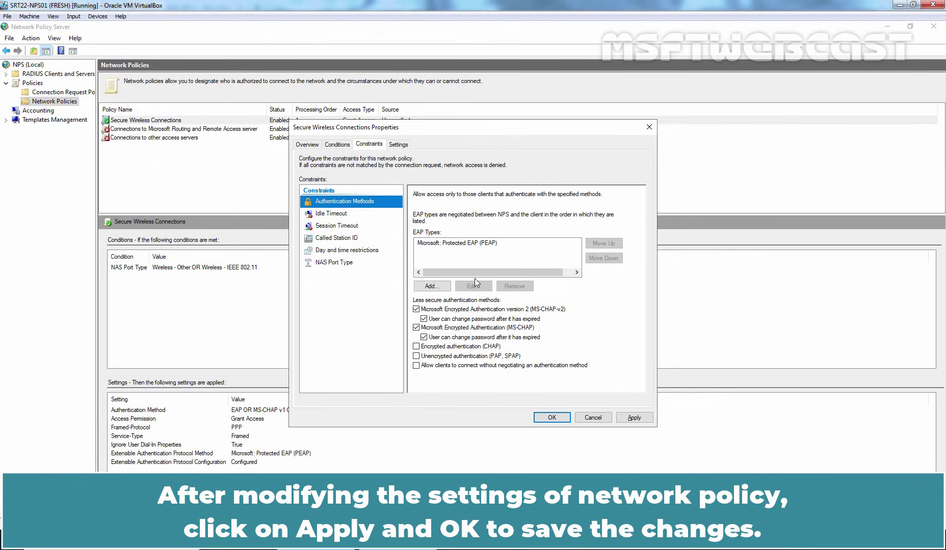
pyautogui.click(635, 416)
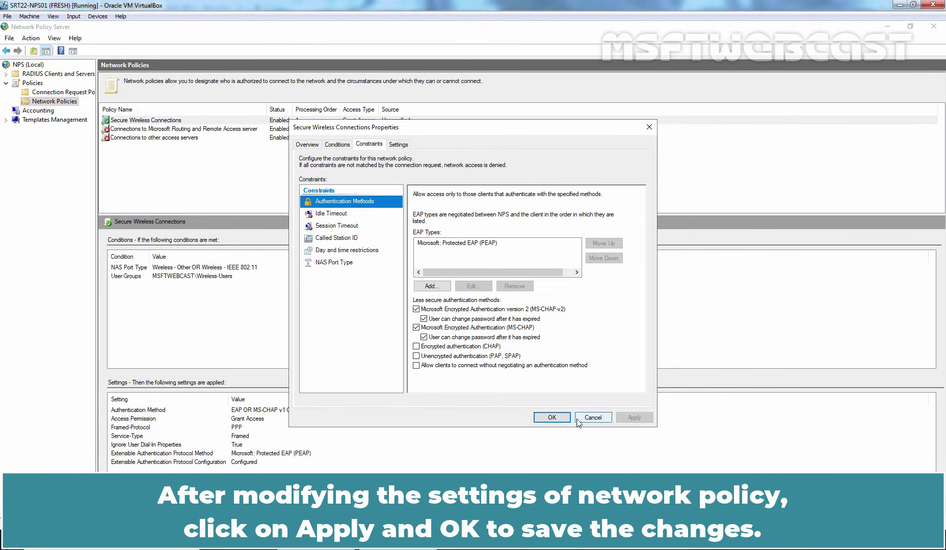
pyautogui.click(556, 418)
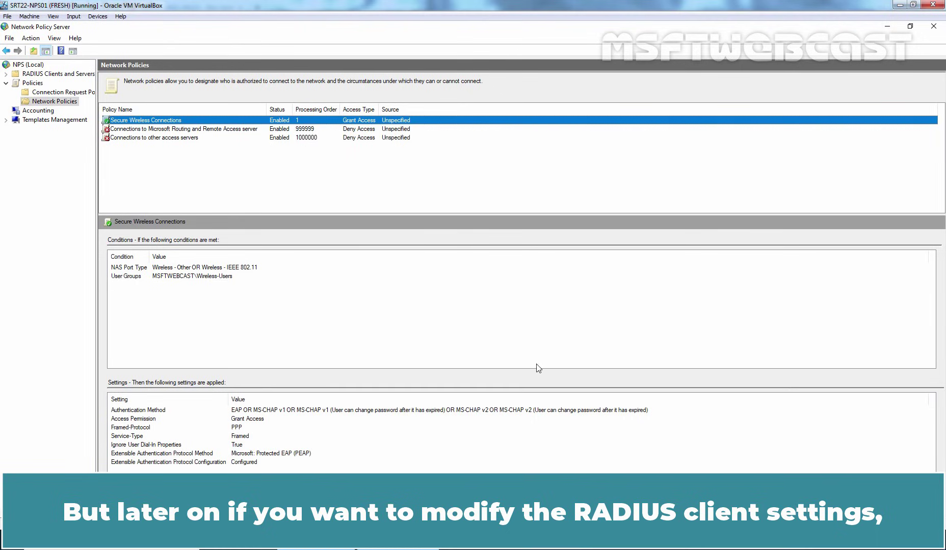
pyautogui.doubleClick(71, 75)
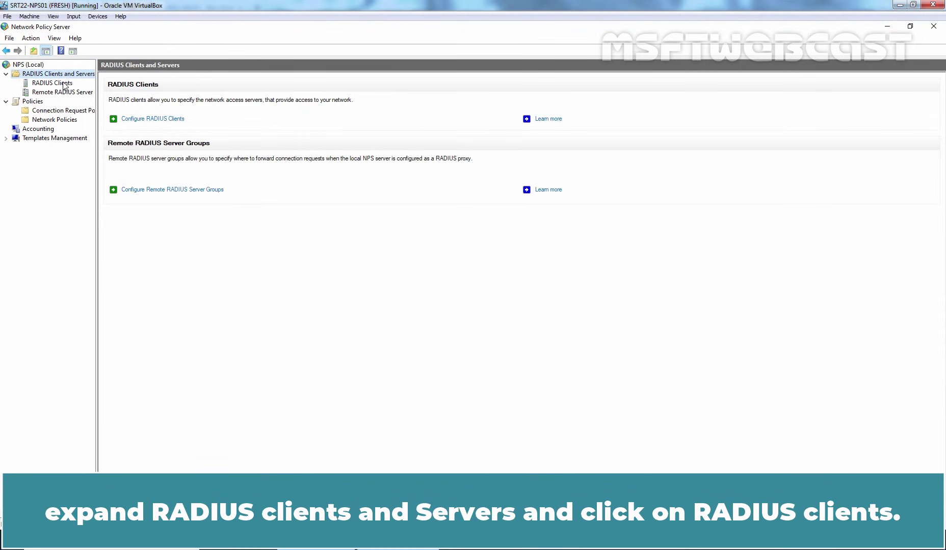
pyautogui.click(53, 86)
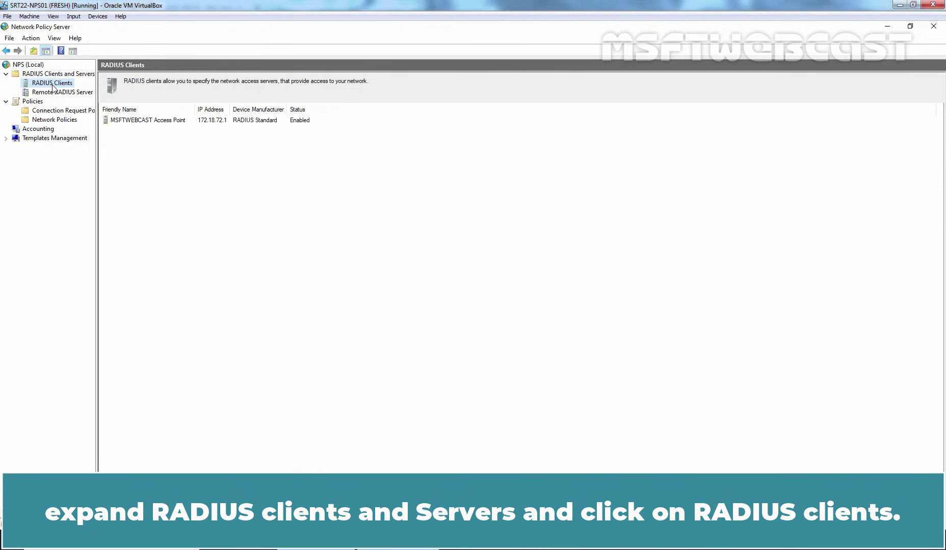
pyautogui.click(167, 122)
pyautogui.rightClick(167, 122)
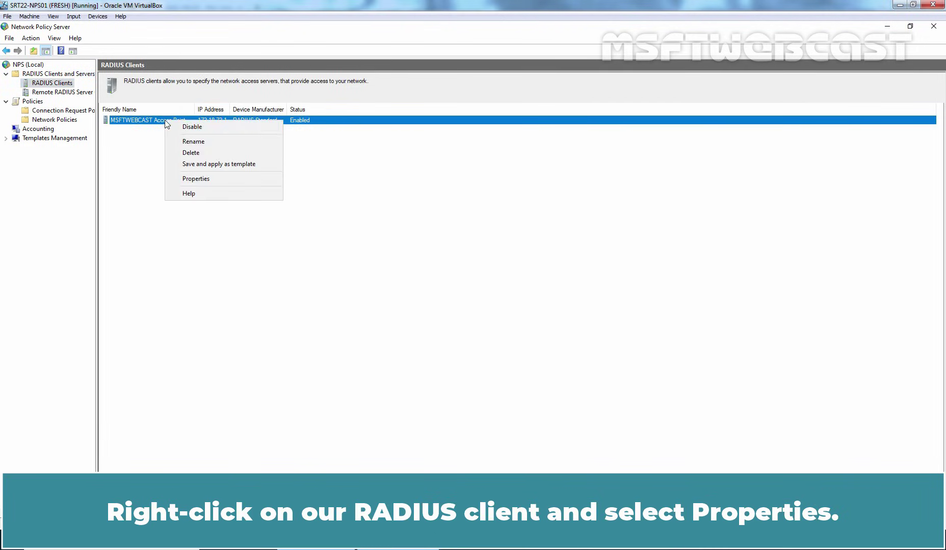
pyautogui.click(205, 181)
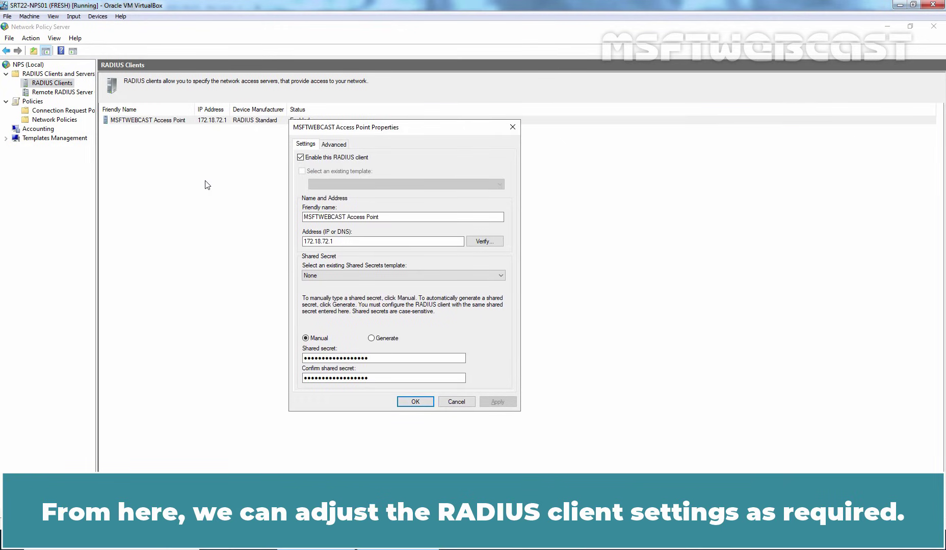
pyautogui.click(417, 403)
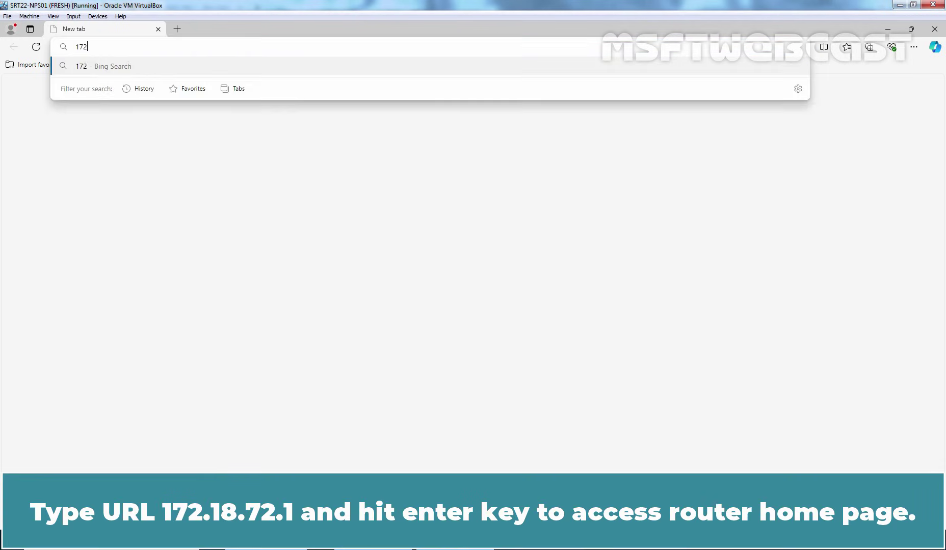
# Load 172.18.72.1 in Edge and log in with the router password, declining to save it
pyautogui.write('2.1')
pyautogui.press('Return')
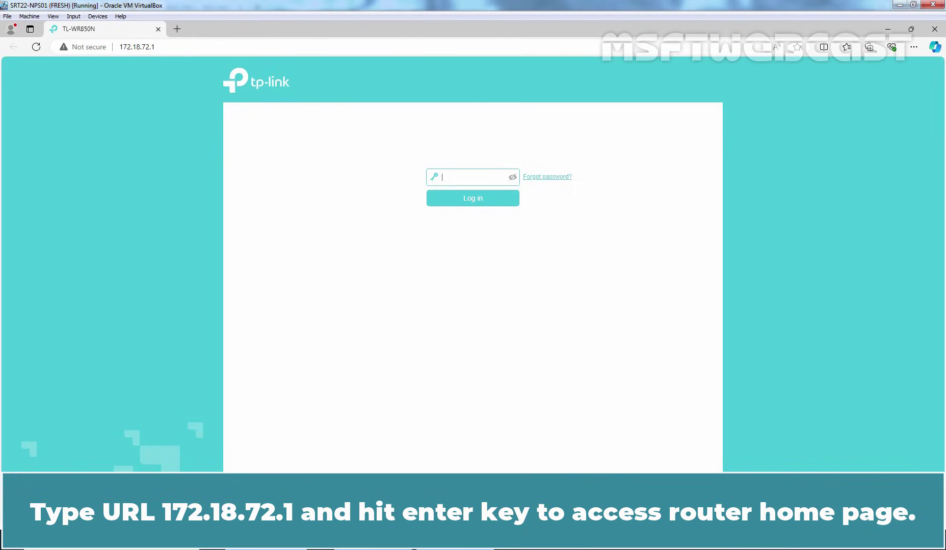
pyautogui.write('admin')
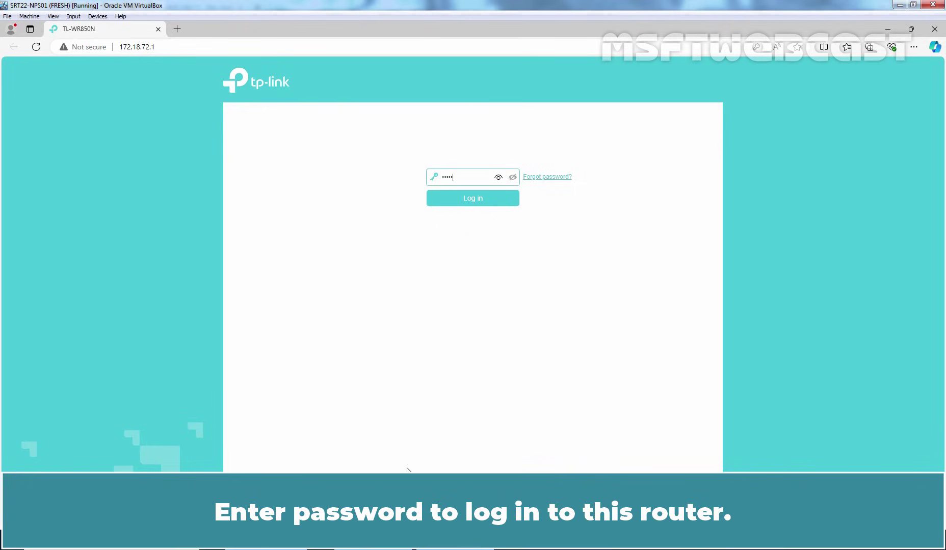
pyautogui.click(475, 199)
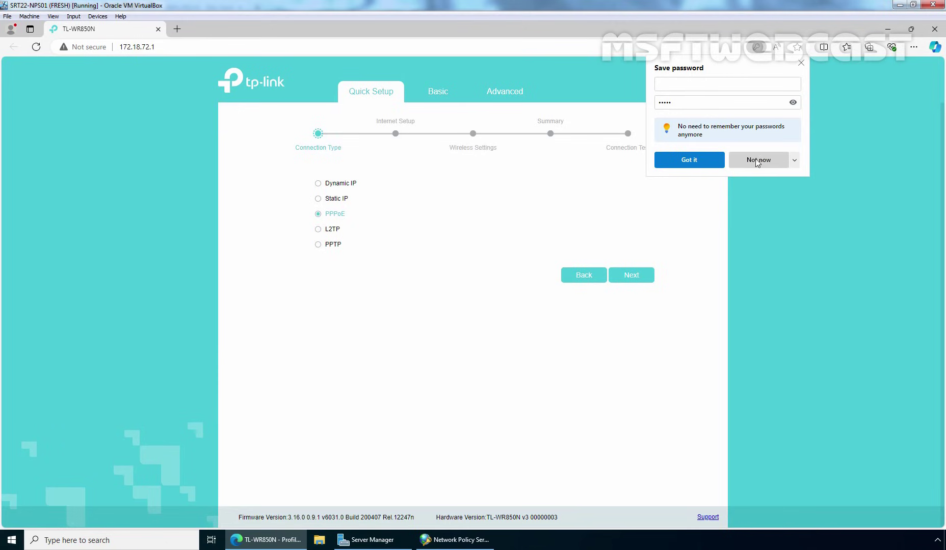
pyautogui.click(759, 160)
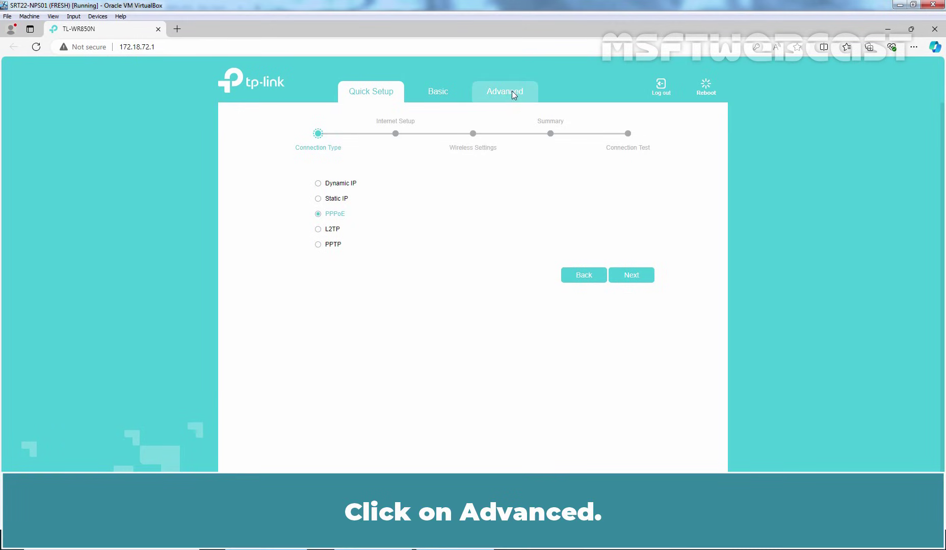
# In Advanced Wireless Settings, rename SSID SIMADA to MSFTWEBCAST and choose WPA/WPA2 Enterprise security
pyautogui.click(511, 97)
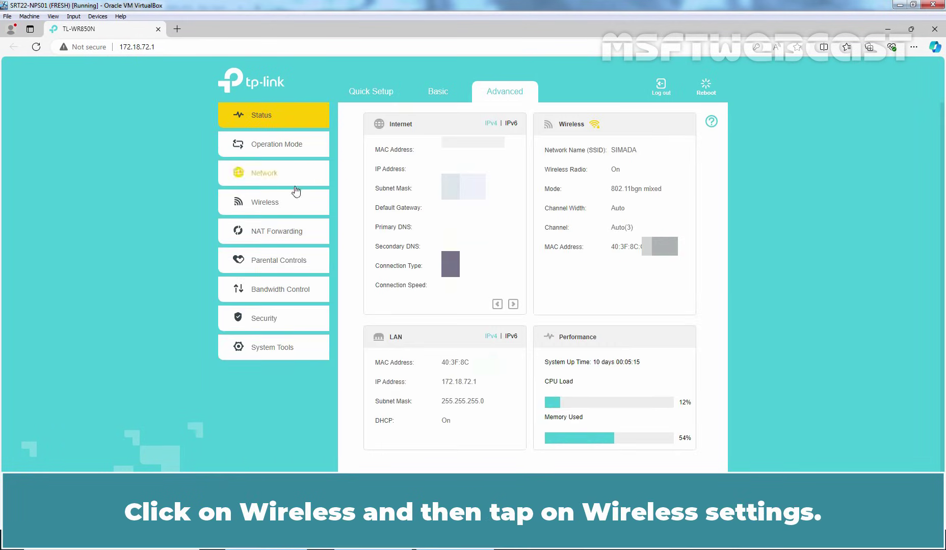
pyautogui.click(266, 206)
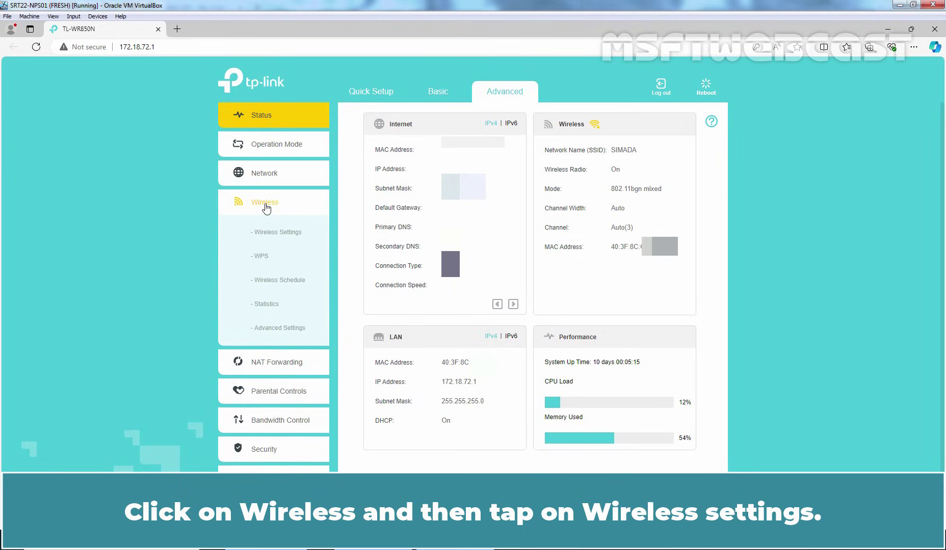
pyautogui.click(278, 234)
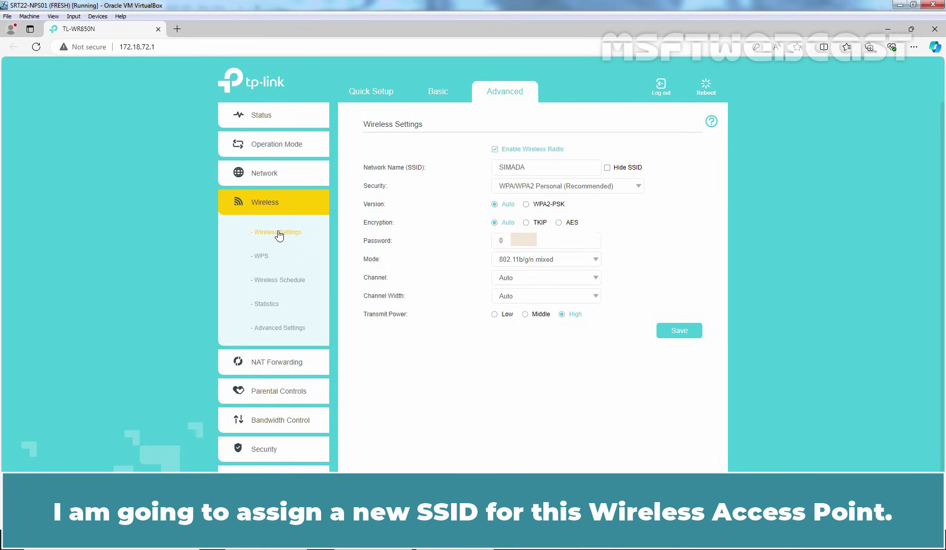
pyautogui.moveTo(539, 169); pyautogui.dragTo(442, 163)
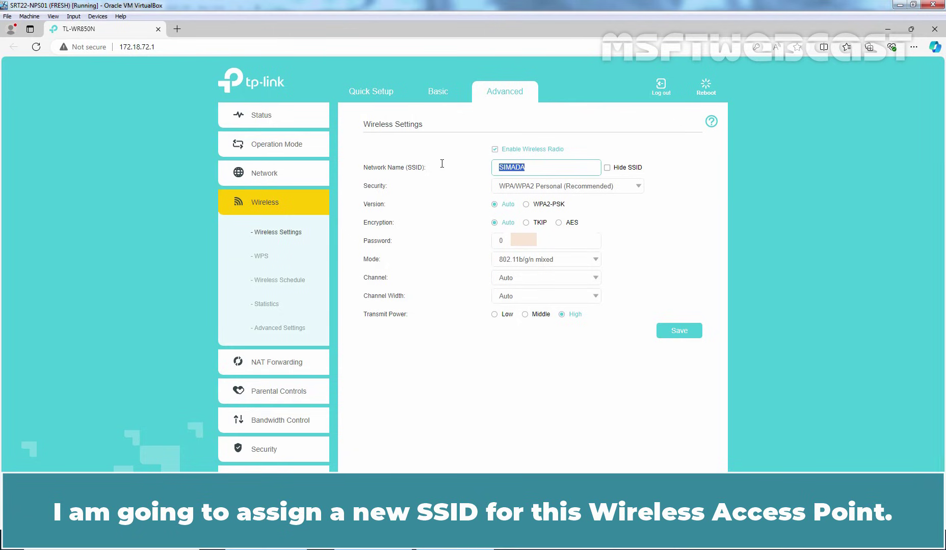
pyautogui.write('MSFTWEBCAST')
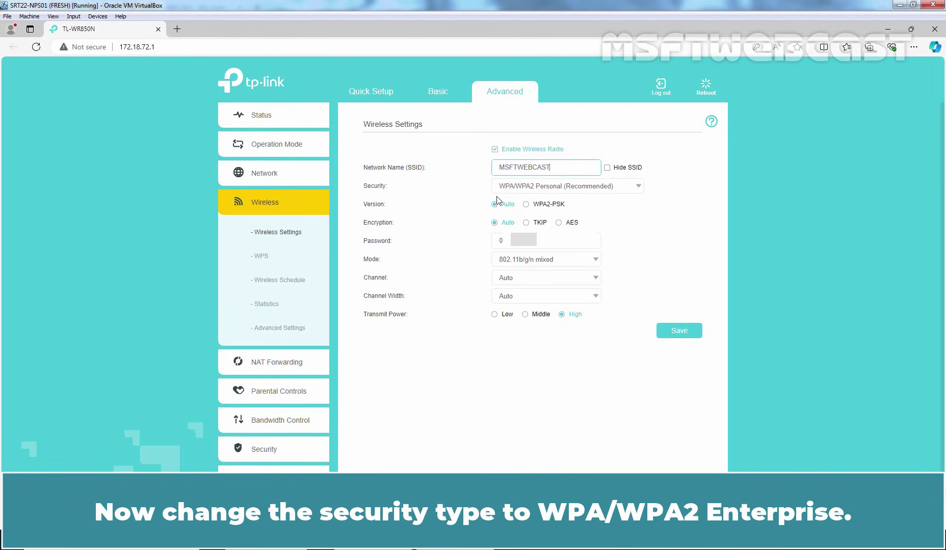
pyautogui.click(620, 189)
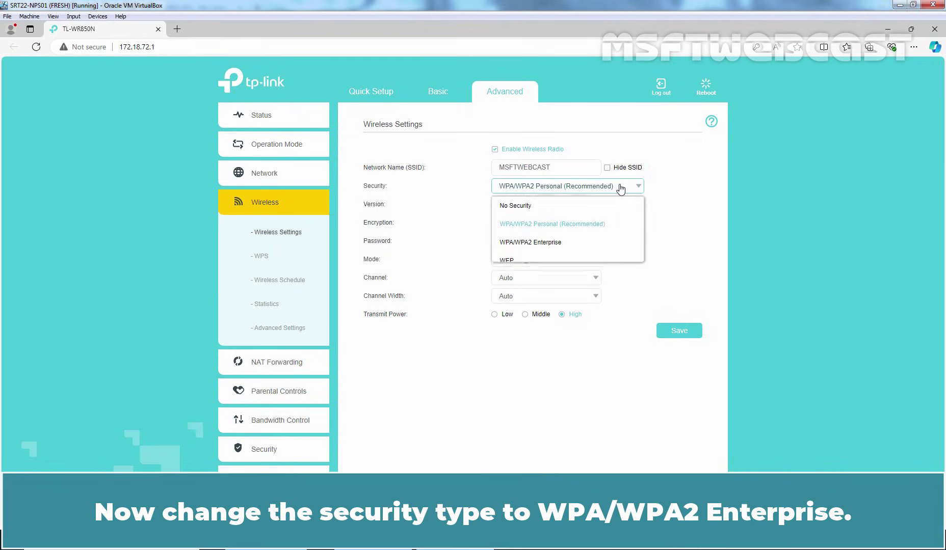
pyautogui.click(522, 245)
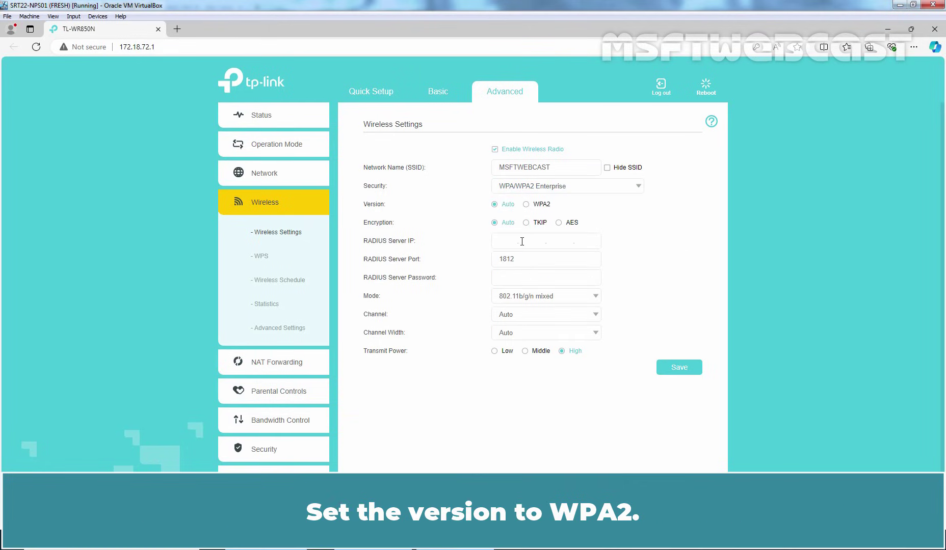
# Select WPA2, set RADIUS server IP 172.18.72.51, and start entering the shared secret
pyautogui.click(526, 204)
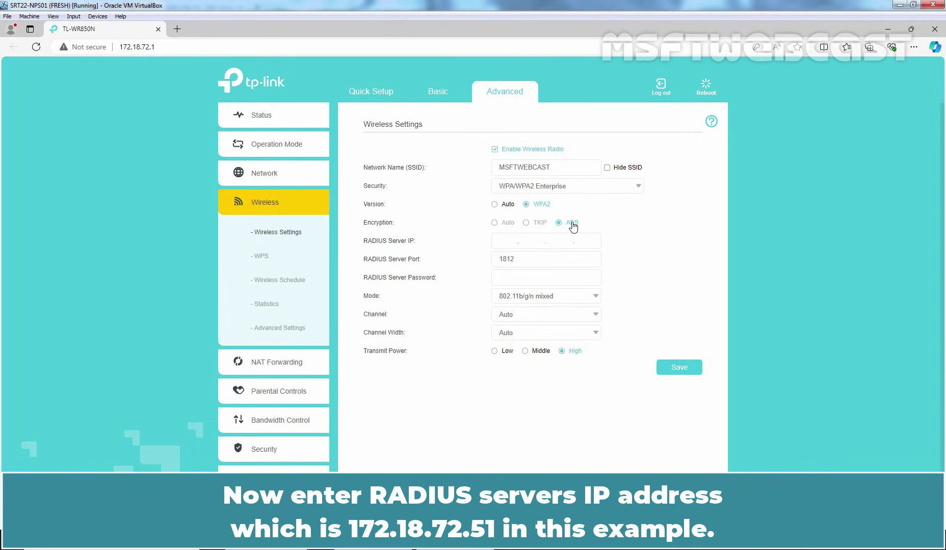
pyautogui.click(503, 243)
pyautogui.write('172.18.7')
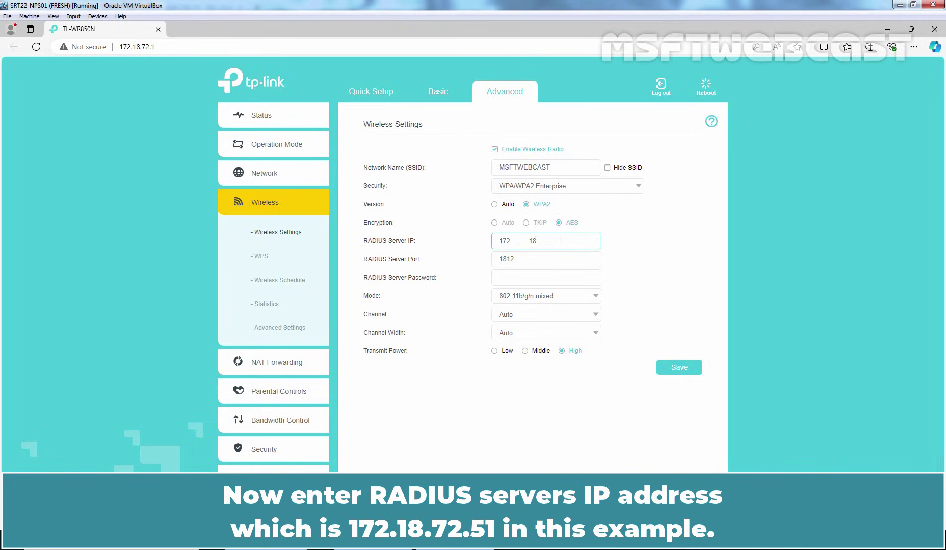
pyautogui.write('2.51')
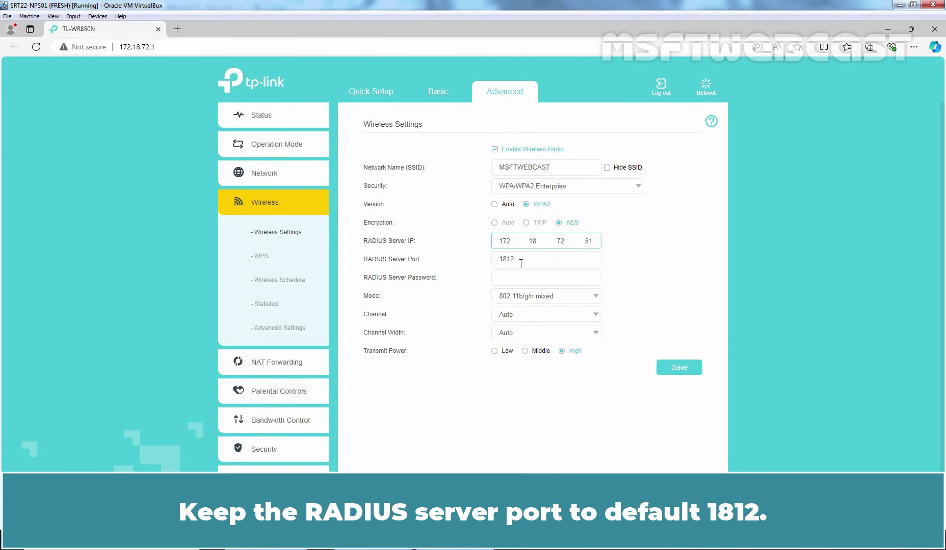
pyautogui.click(513, 280)
pyautogui.write('A')
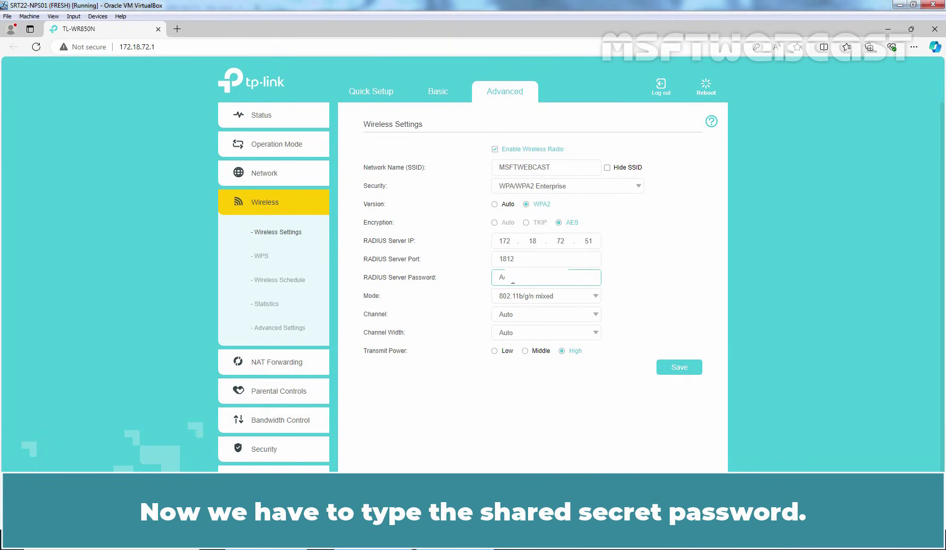
pyautogui.write('3')
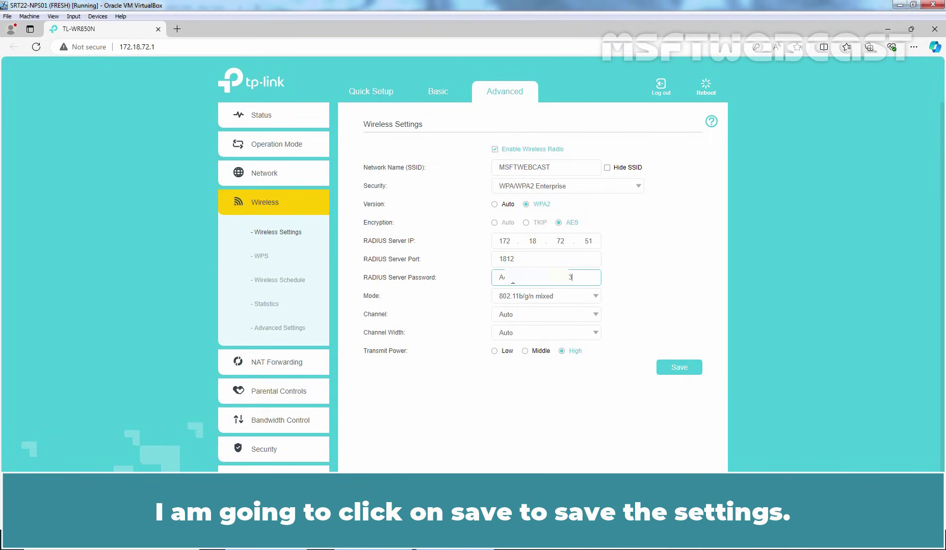
# Save the router's wireless settings, then connect to MSFTWEBCAST with a domain user's name and password
pyautogui.click(681, 366)
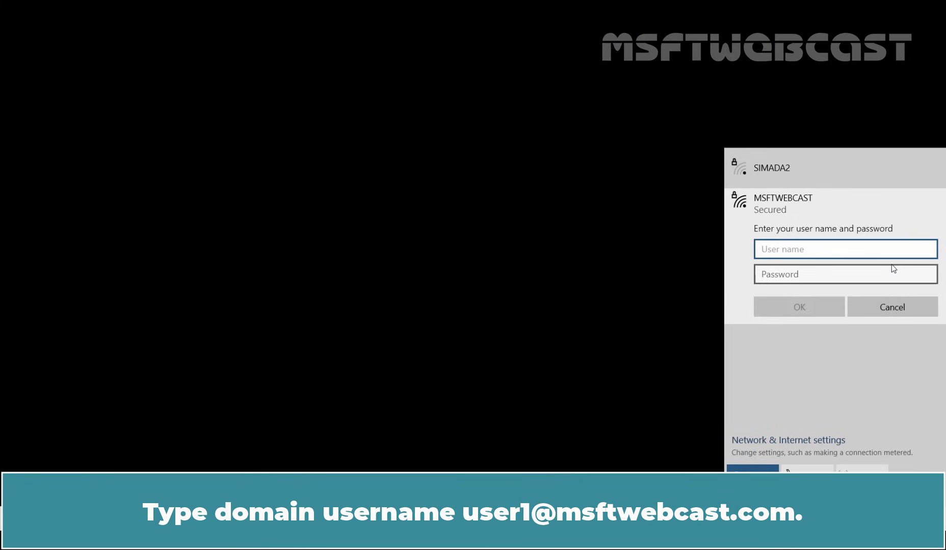
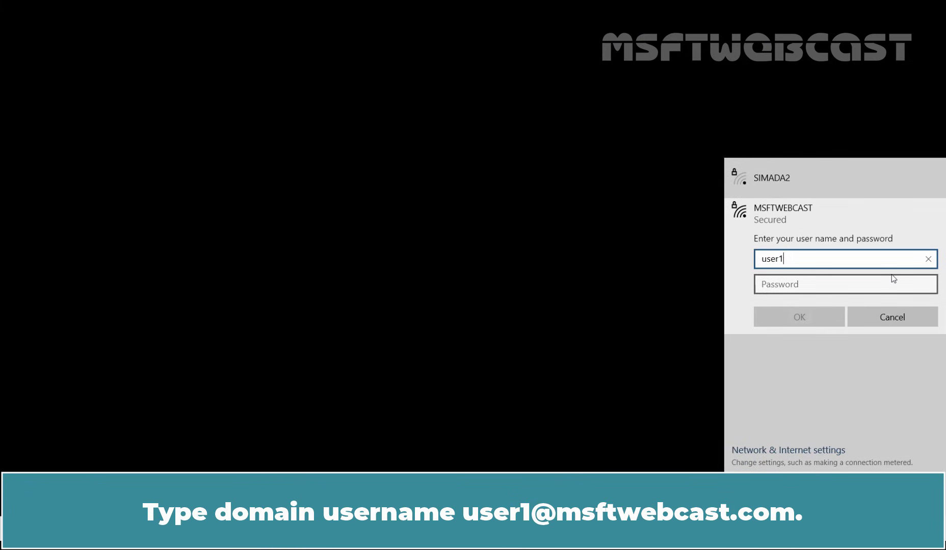
pyautogui.press('Tab')
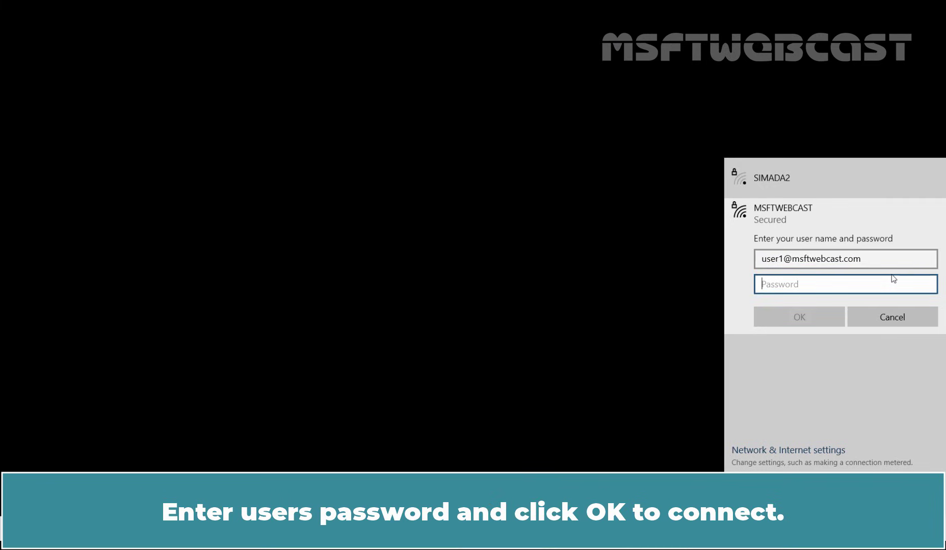
pyautogui.write('P@ssw0rd1')
pyautogui.click(799, 318)
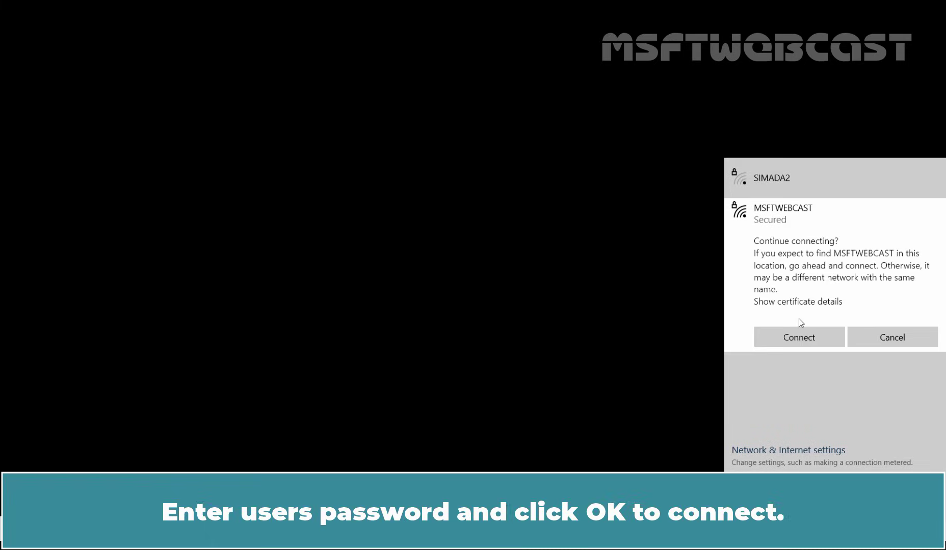
pyautogui.click(796, 341)
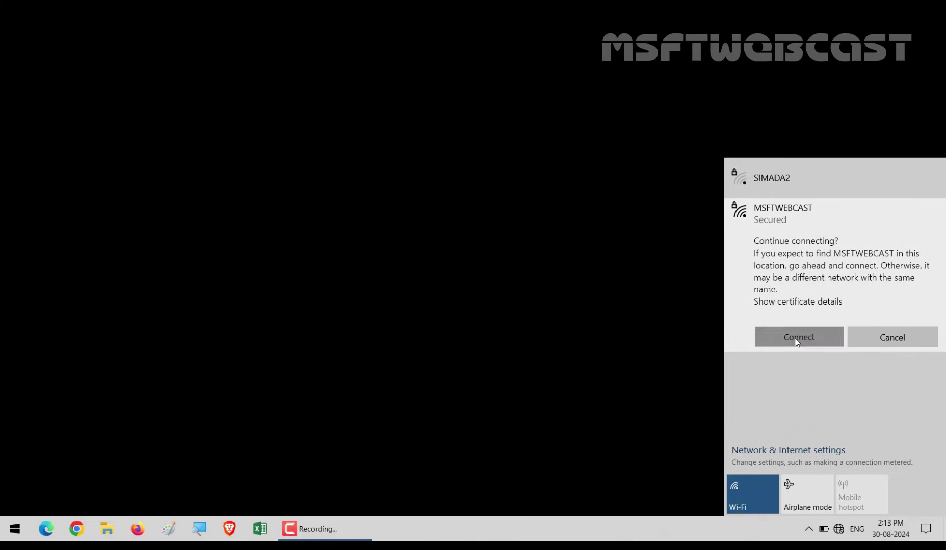